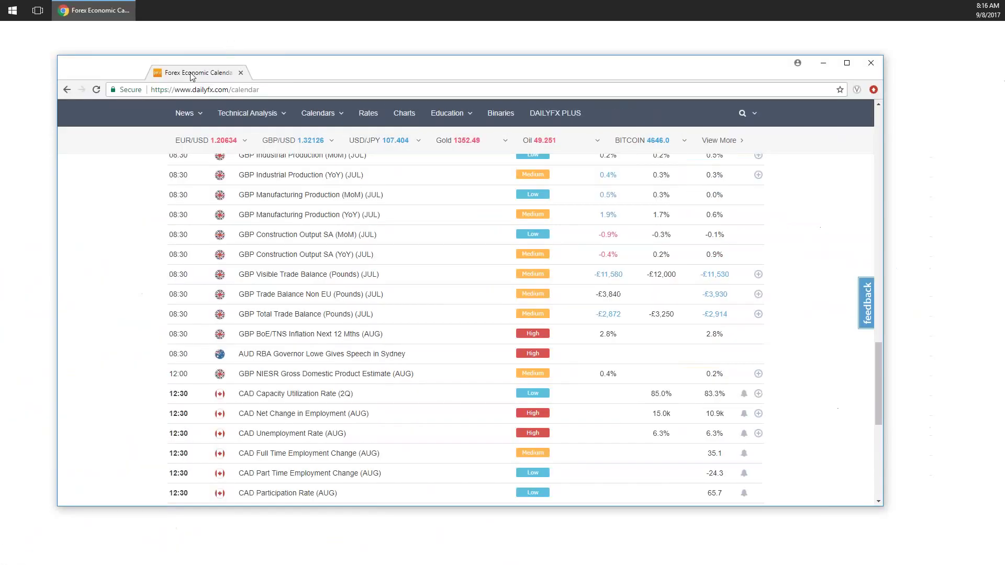
Step: Center the Chrome window and scroll the DailyFX calendar down to the 19:00 Consumer Credit release
left_click_drag(191, 76, 186, 75)
scroll(478, 281, "down", 3)
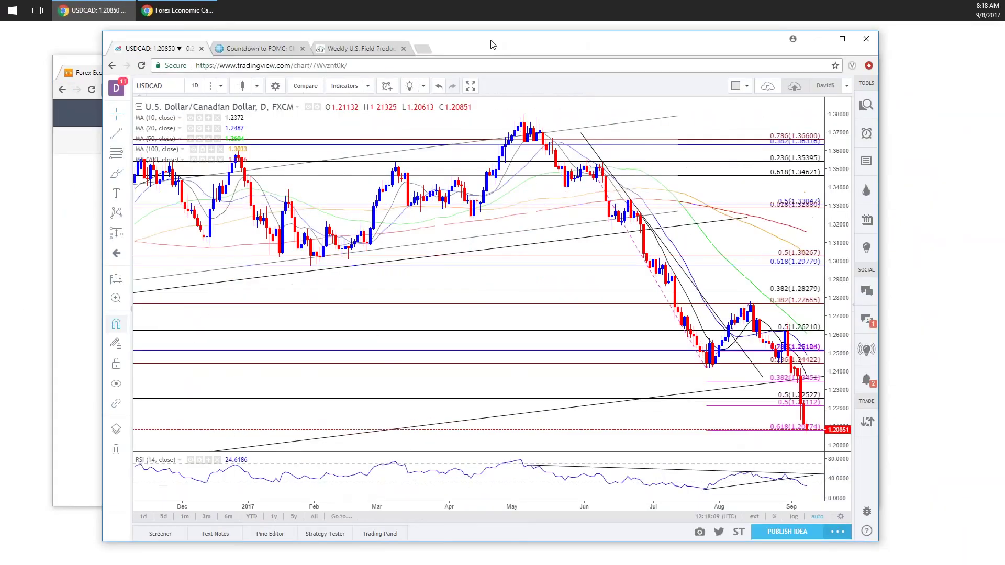
Step: Maximize TradingView and zoom out and compress the USDCAD daily chart to show history back to 2013
left_click_drag(491, 44, 471, 39)
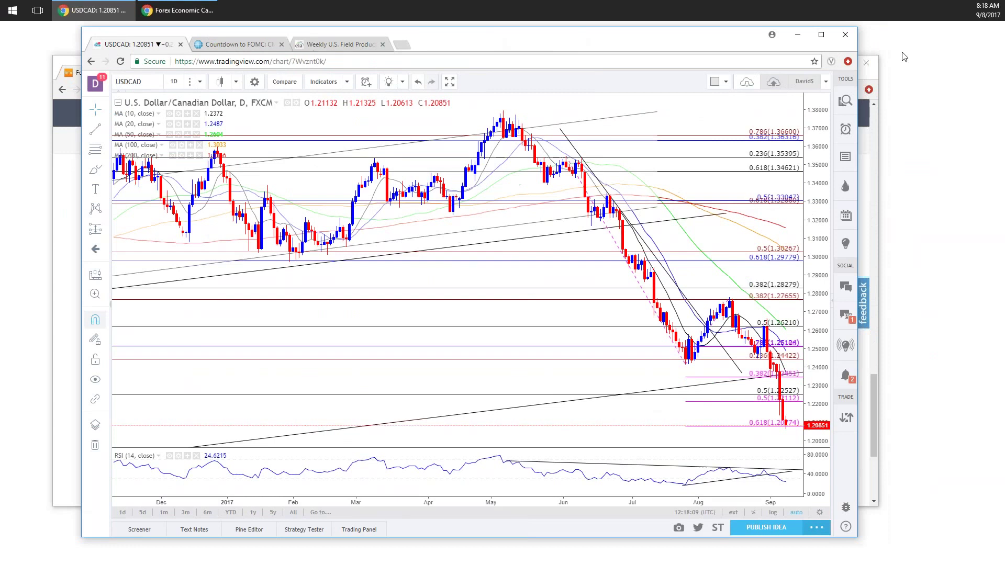
left_click(823, 35)
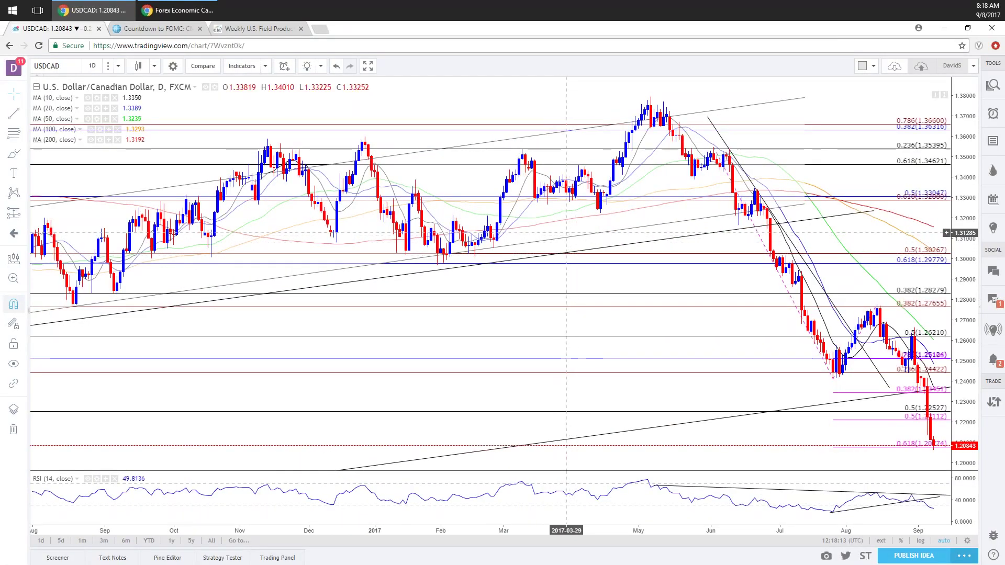
scroll(648, 396, "right", 5)
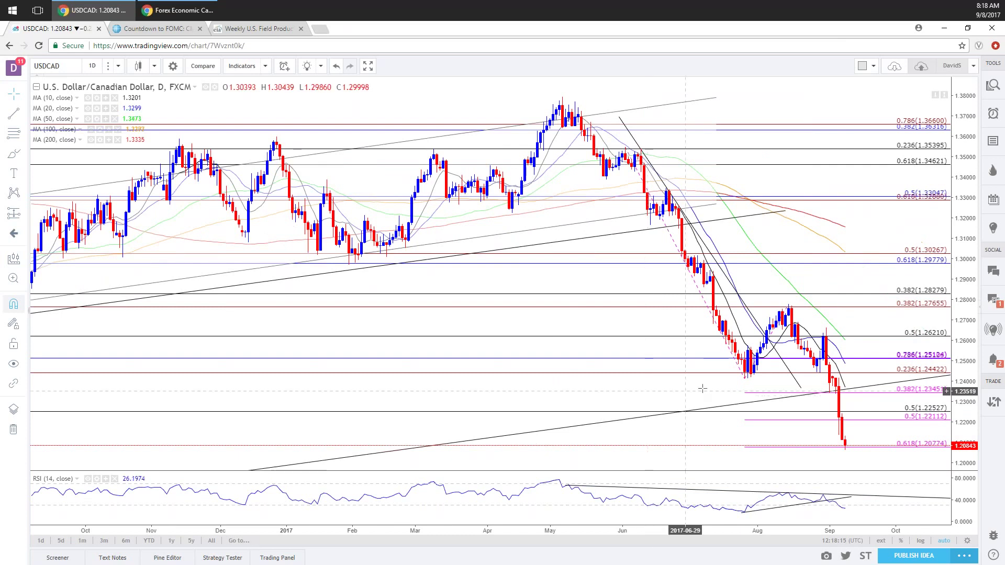
scroll(648, 396, "down", 5)
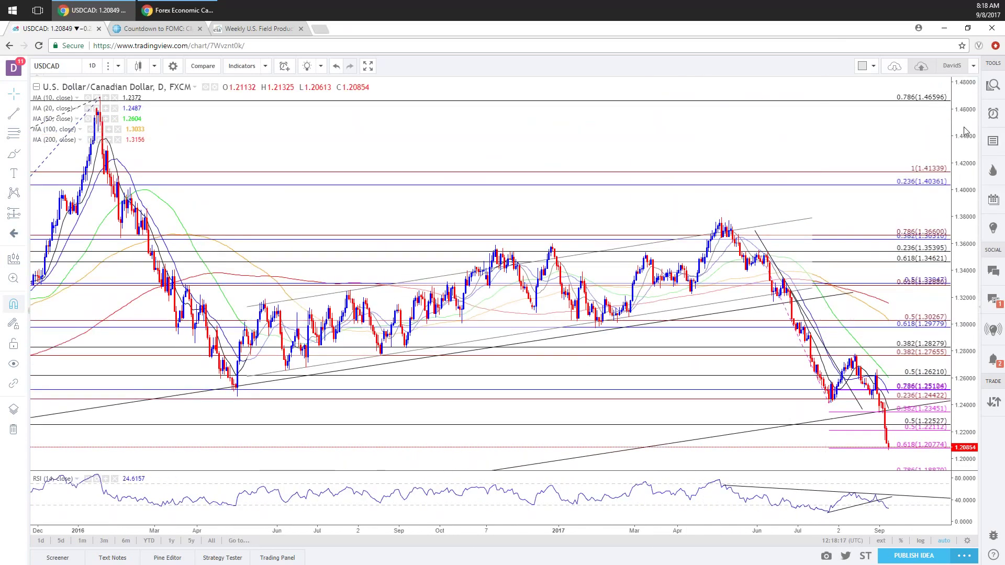
left_click_drag(968, 158, 974, 218)
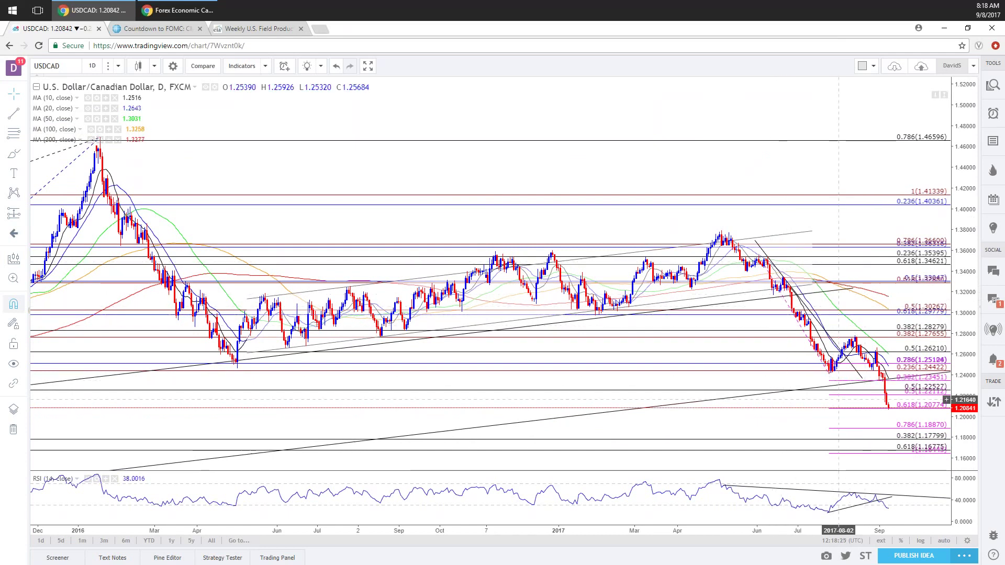
scroll(850, 395, "down", 3)
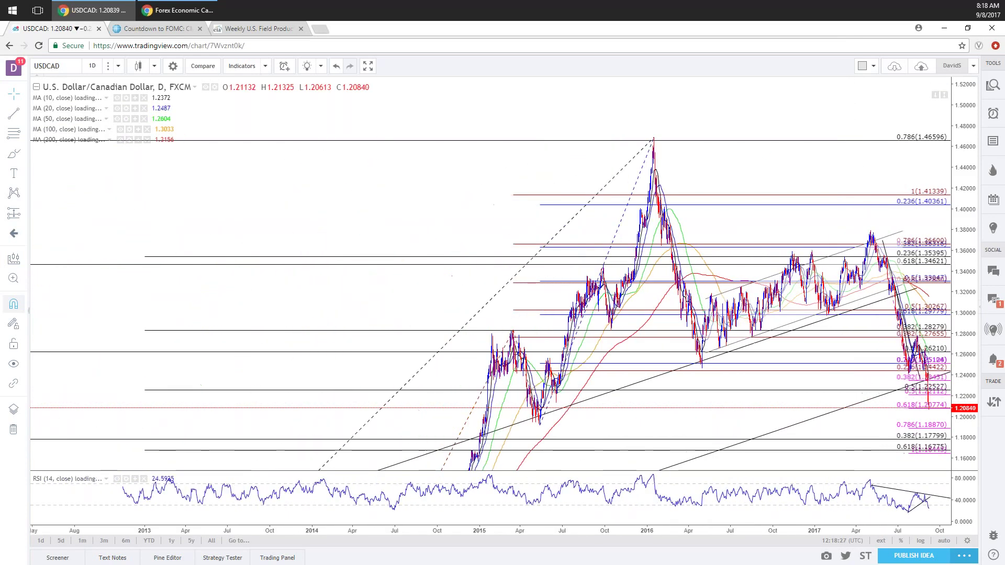
Step: Auto-fit the USDCAD price scale, then shift and zoom in on the 2016–2017 decline
left_click(944, 542)
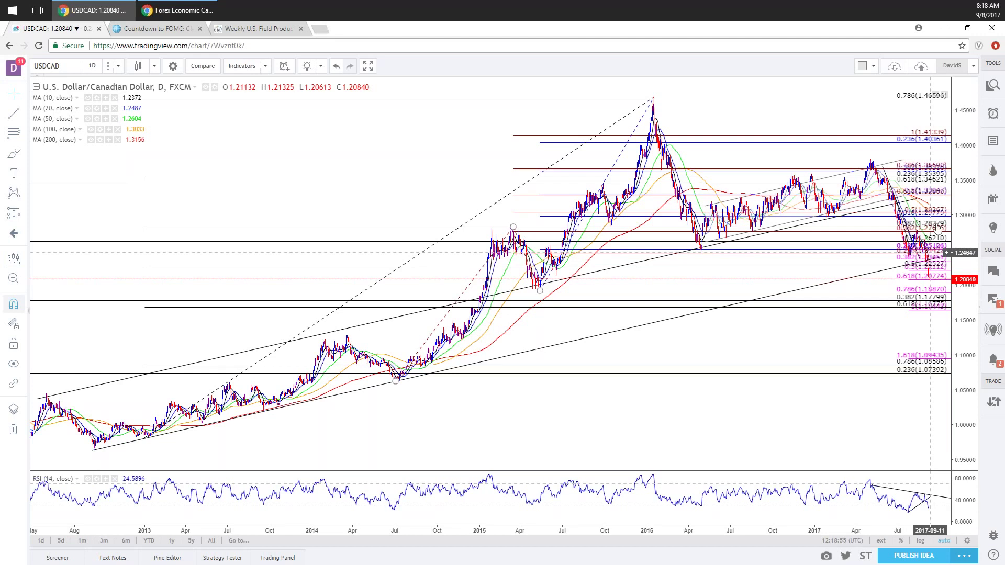
left_click_drag(899, 319, 812, 357)
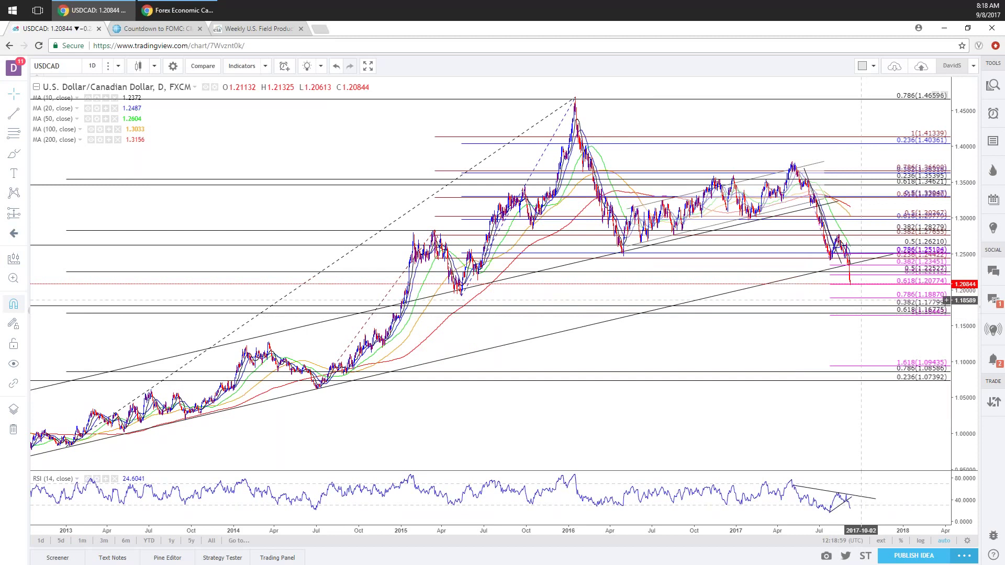
scroll(859, 314, "up", 3)
scroll(811, 368, "up", 2)
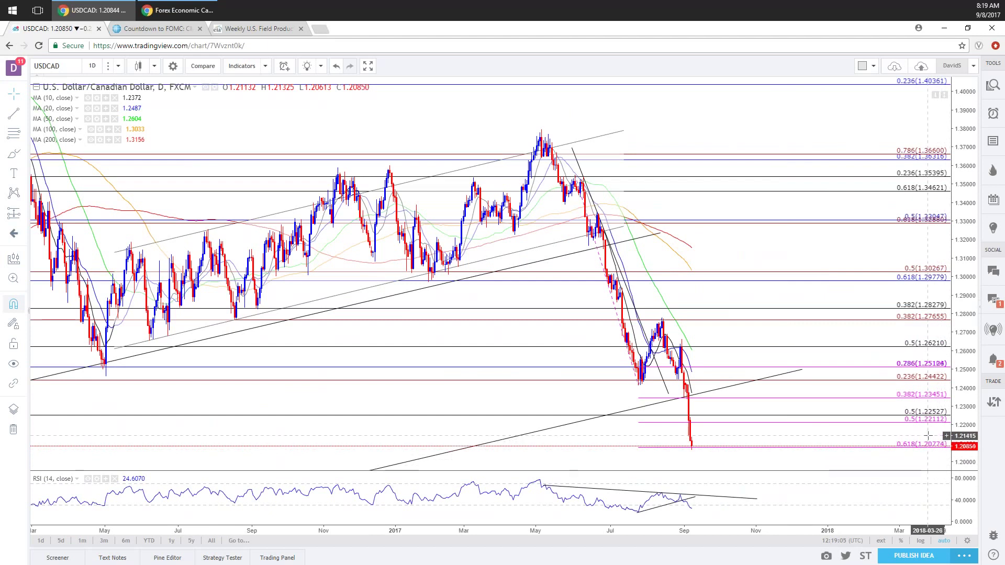
Step: Zoom the USDCAD chart out, then back in from about September 2015 onward
scroll(929, 435, "down", 3)
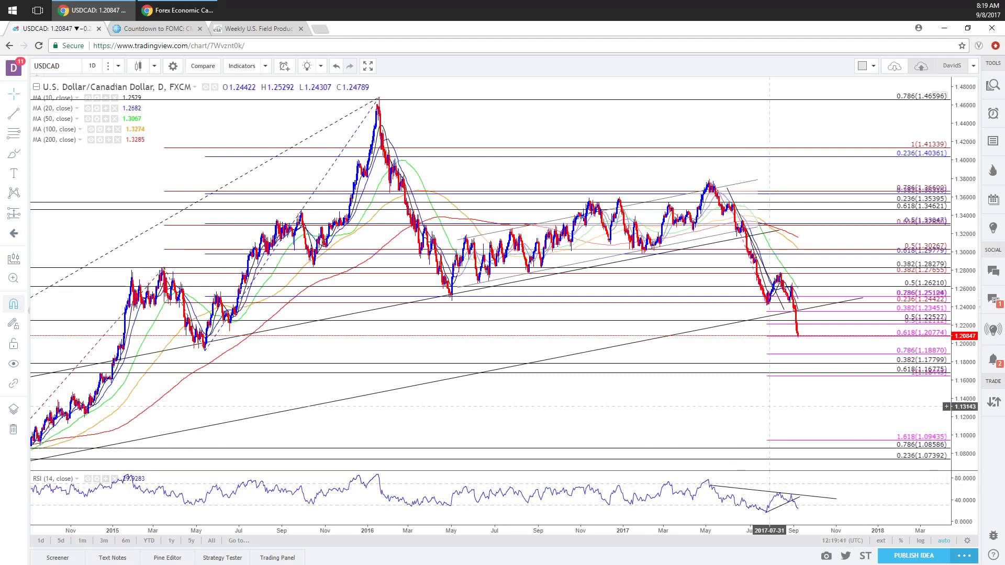
scroll(826, 470, "up", 3)
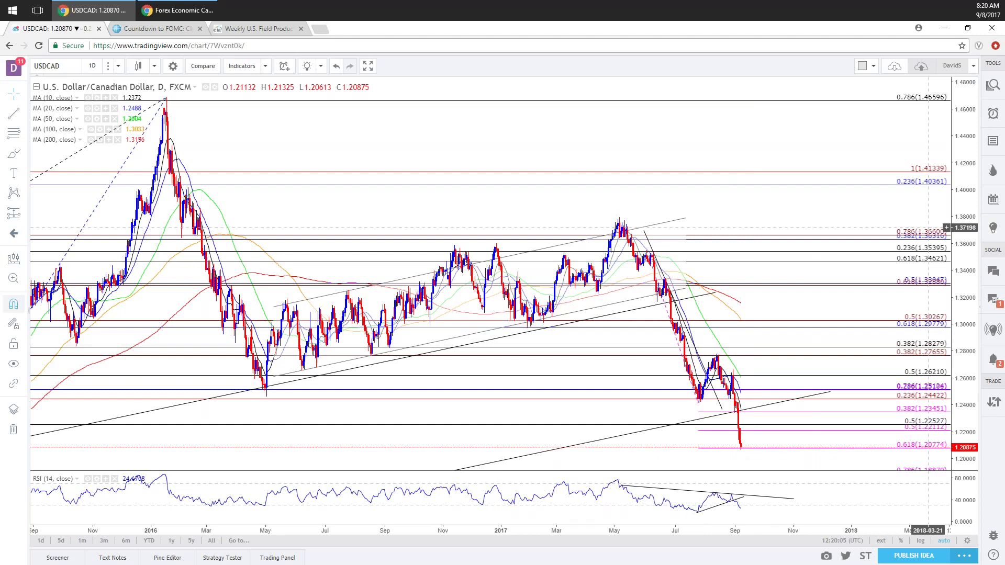
Step: Compress the USDCAD price scale and zoom out to reveal lower price levels
left_click_drag(973, 207, 972, 213)
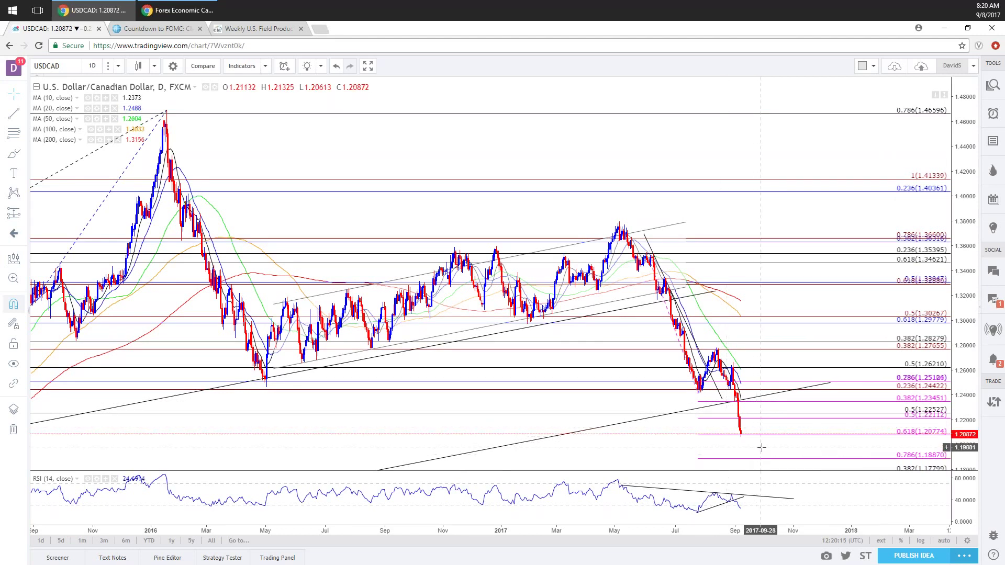
scroll(752, 441, "down", 3)
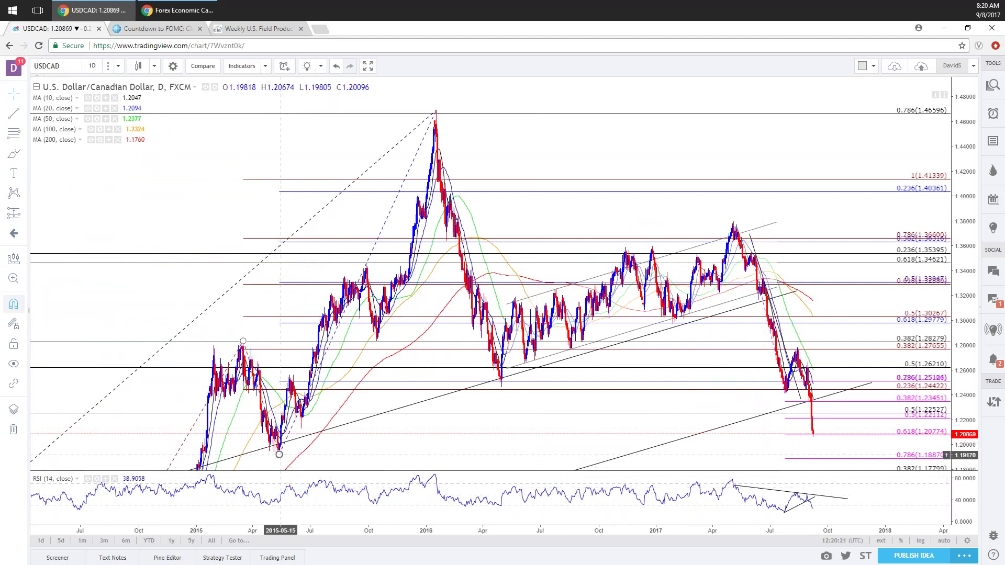
scroll(782, 510, "down", 1)
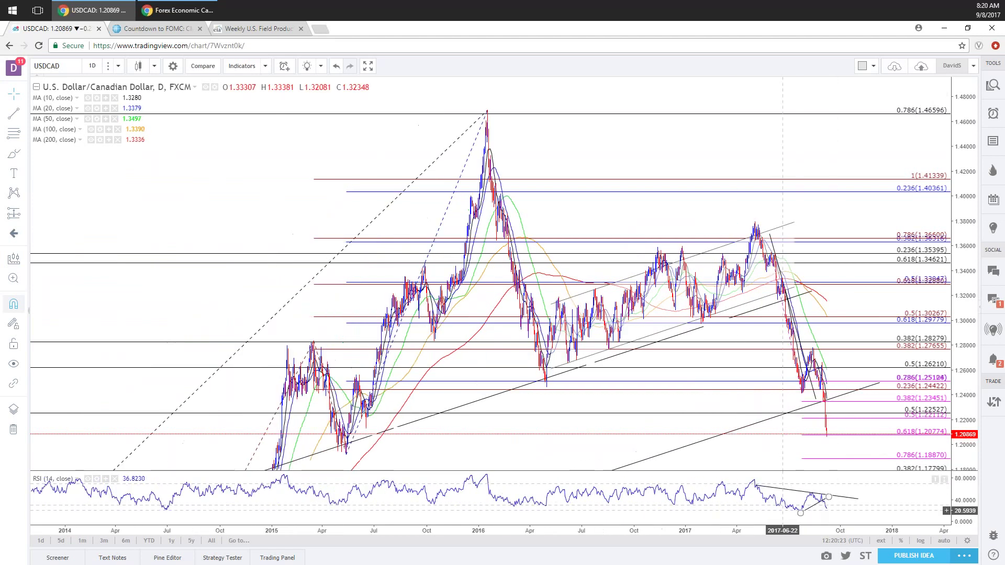
scroll(783, 510, "down", 1)
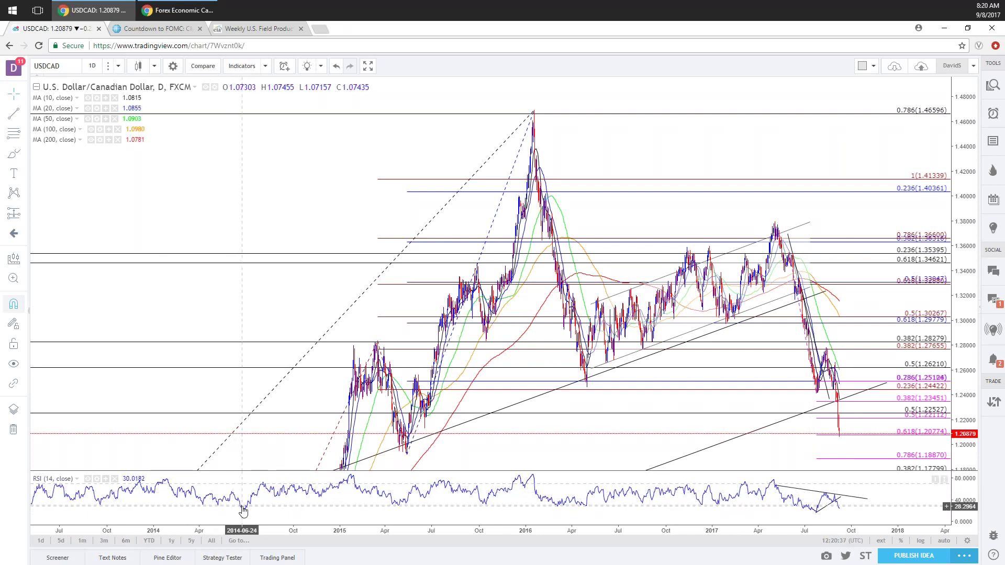
Step: Select the rising channel, save the chart layout, and auto-fit the price scale
left_click(708, 324)
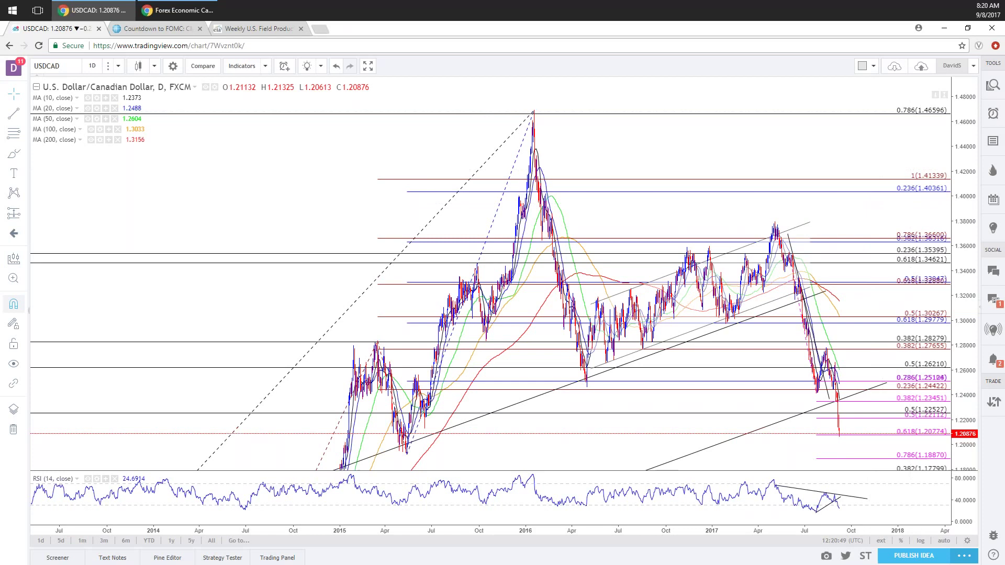
left_click(921, 67)
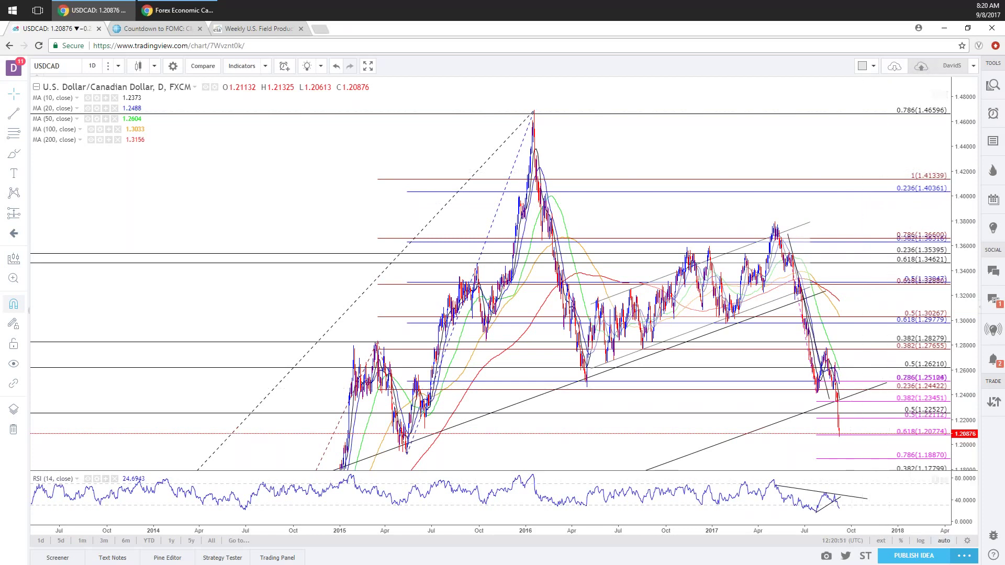
left_click(945, 542)
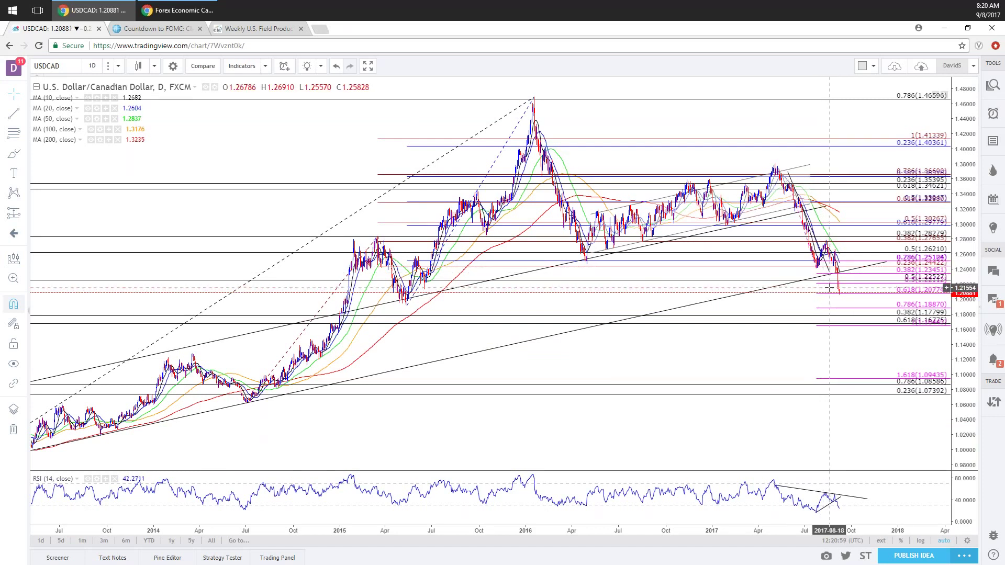
Step: Switch the chart to EURUSD and zoom in on December 2016 through April 2018
type("EURUSD")
key("Return")
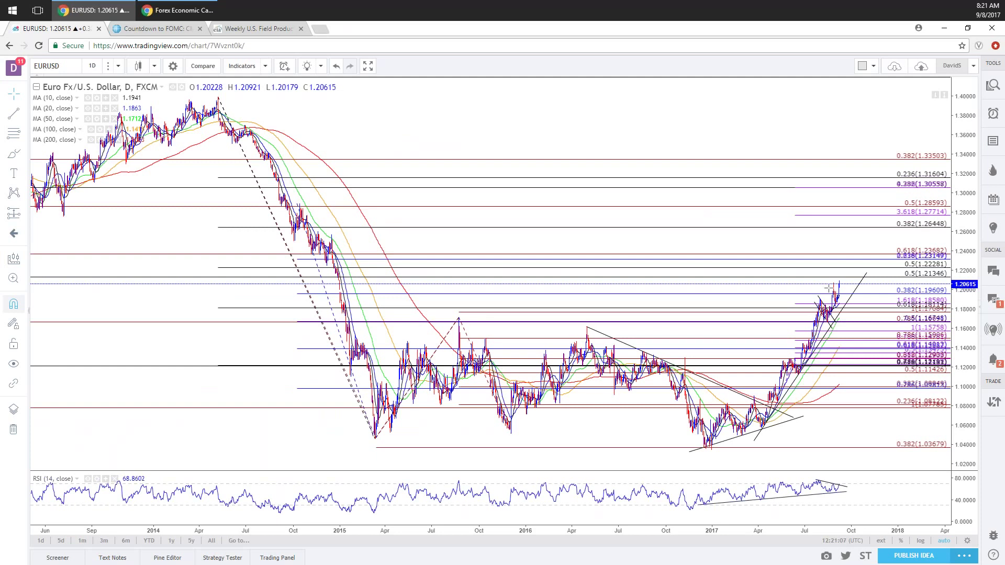
scroll(848, 340, "up", 1)
scroll(846, 337, "up", 1)
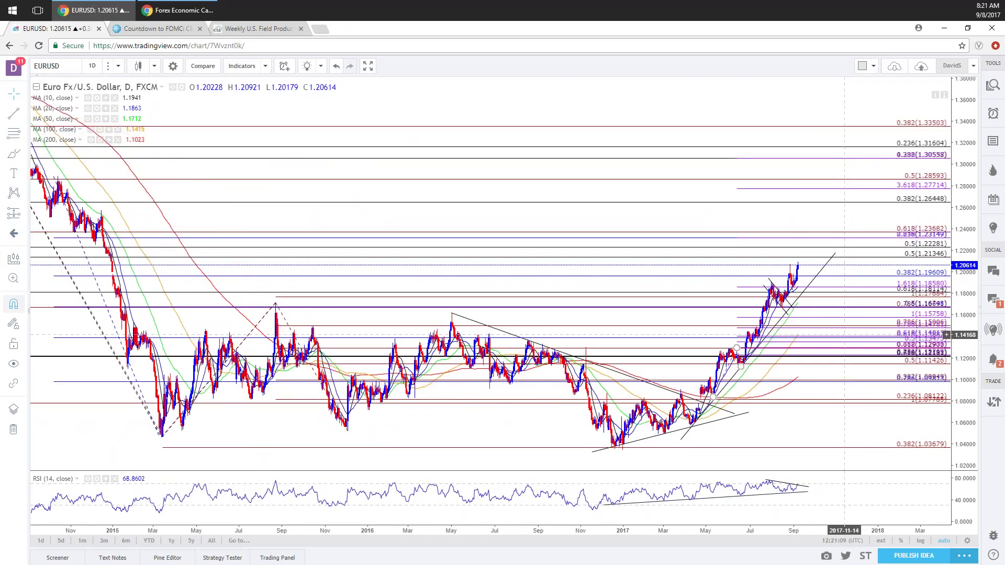
scroll(844, 335, "up", 1)
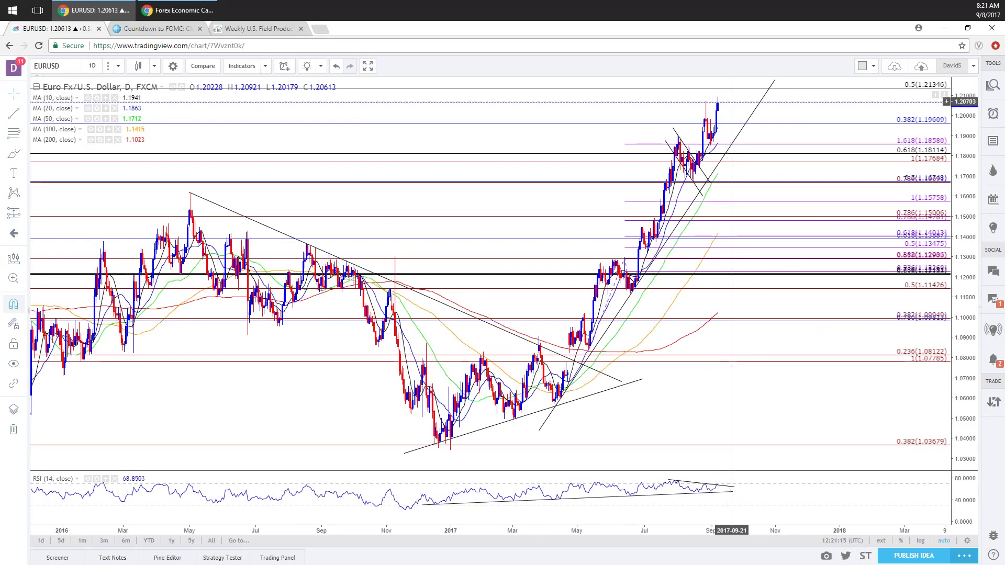
scroll(734, 518, "up", 3)
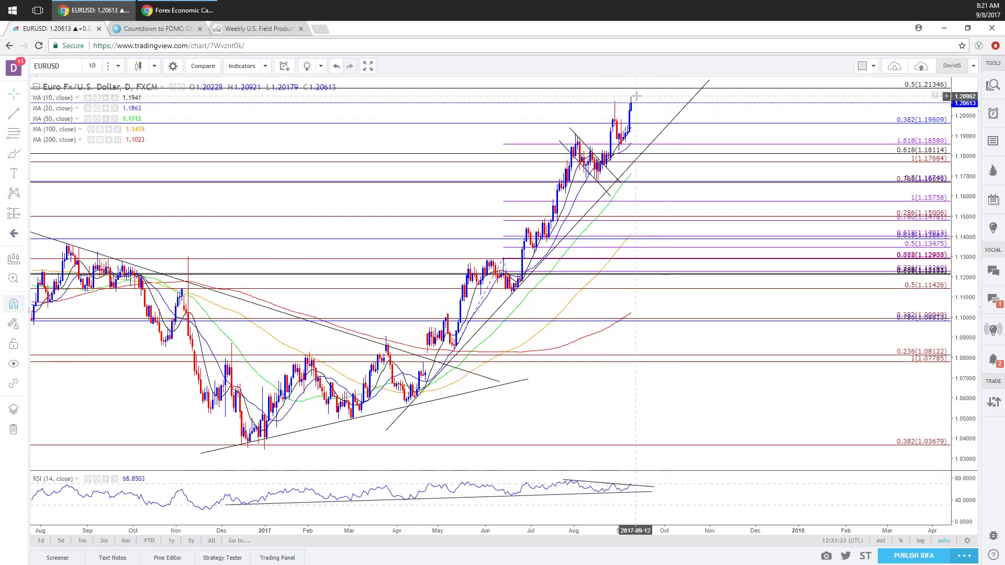
scroll(587, 500, "up", 2)
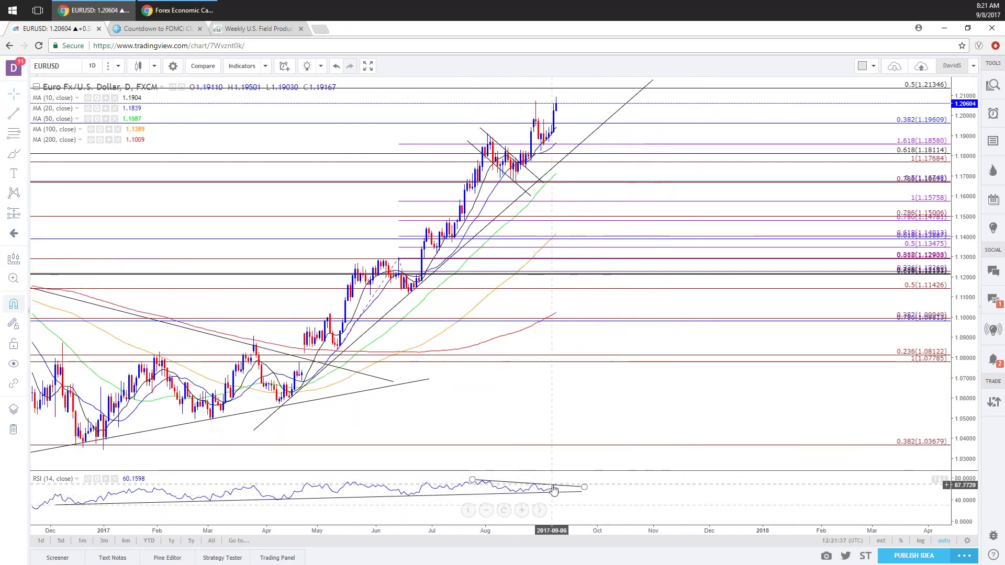
left_click(473, 480)
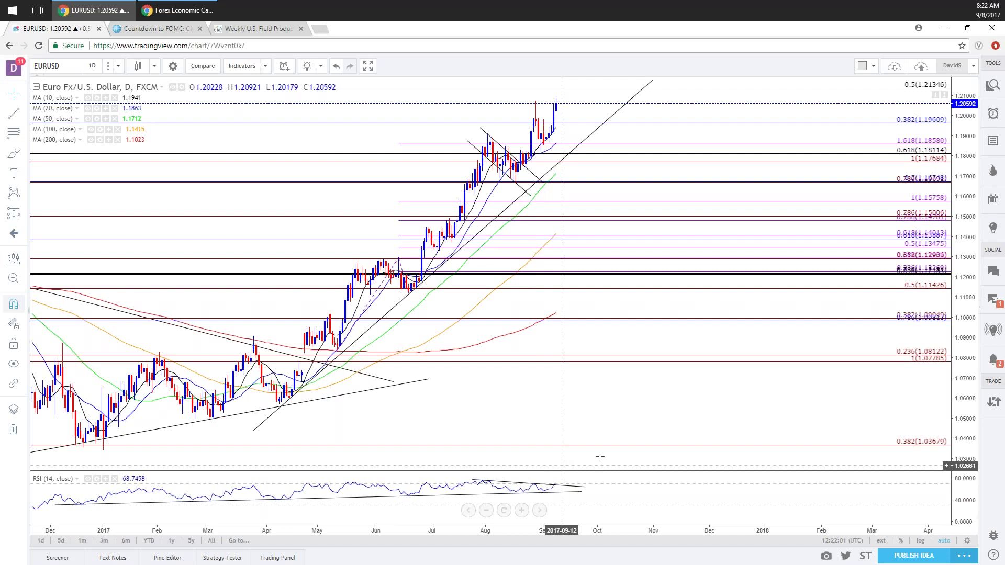
Step: Compress the EURUSD price scale and shift the chart down to show Fibonacci levels near 1.26
left_click_drag(972, 121, 968, 217)
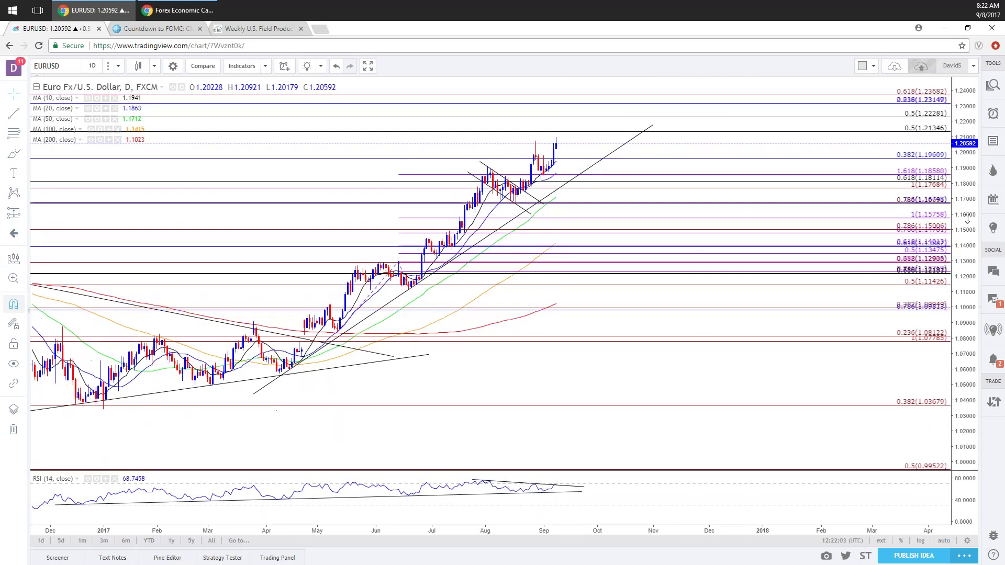
left_click_drag(835, 384, 841, 433)
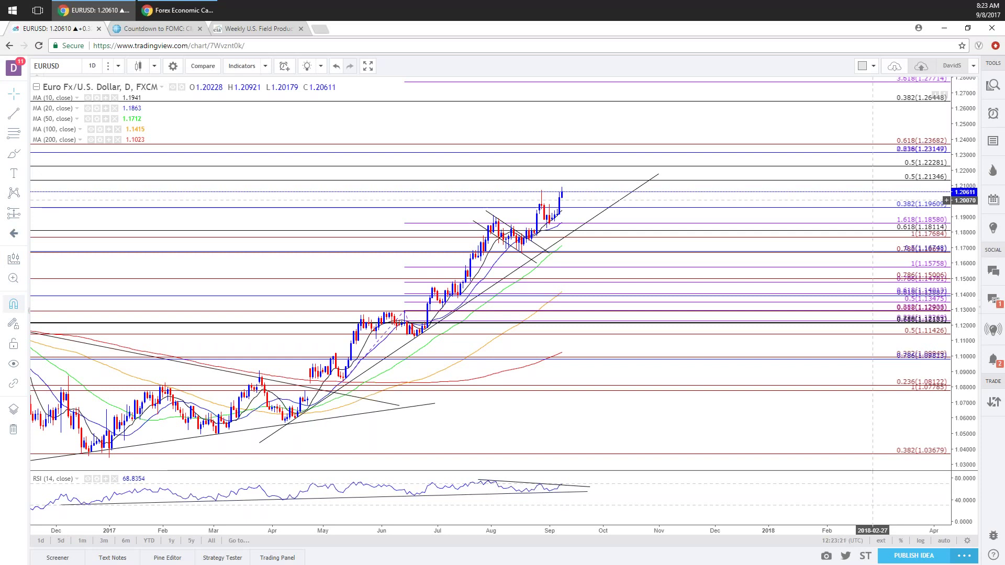
Step: Switch the chart symbol to USDCAD, then to the US Dollar Index DXY
type("USDCAD")
key("Return")
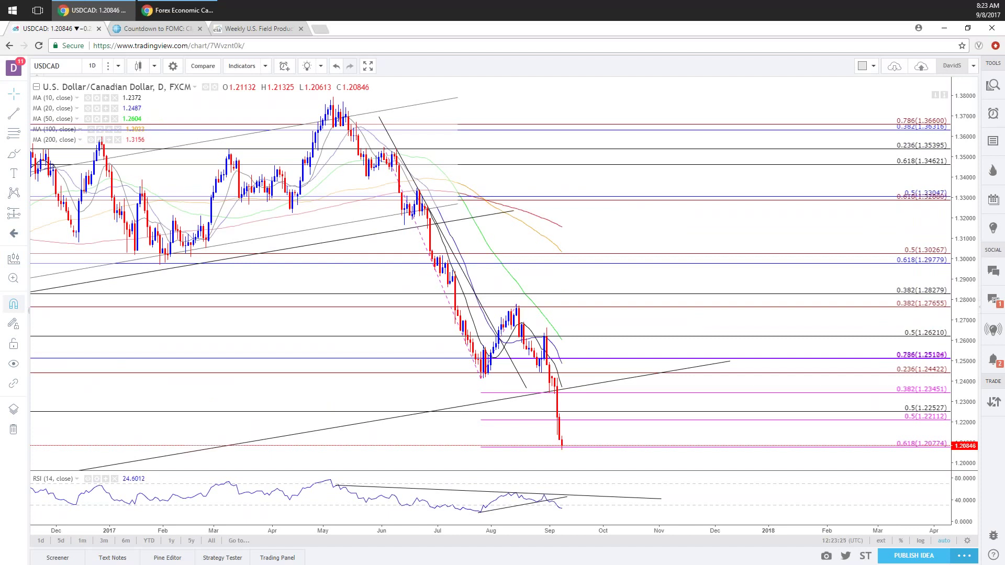
type("DXY")
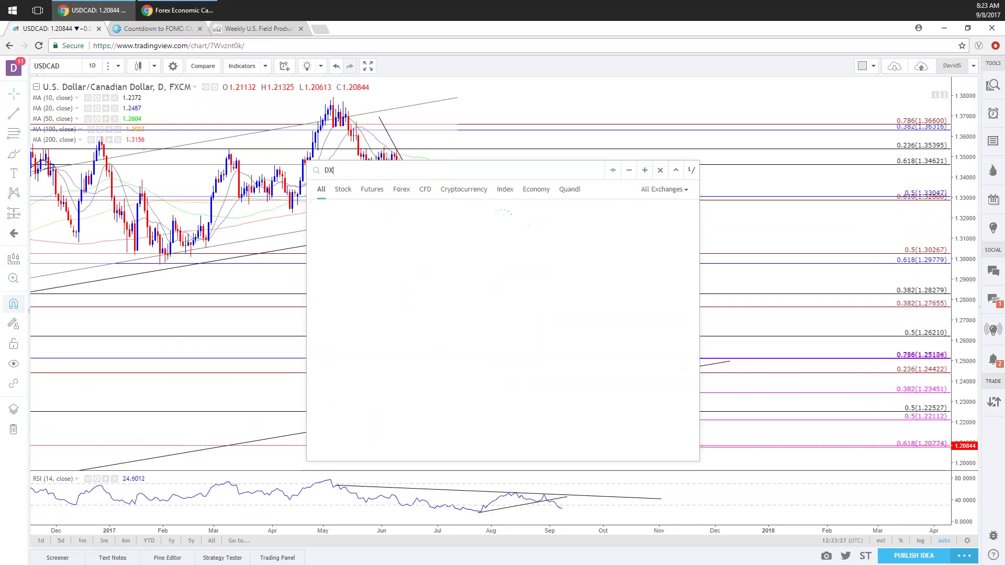
key("Return")
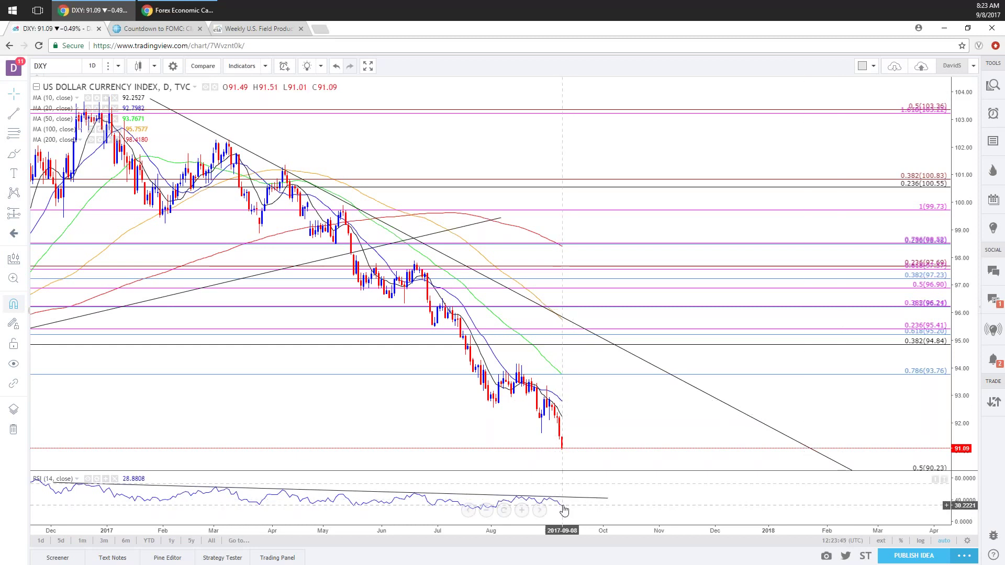
scroll(563, 509, "down", 5)
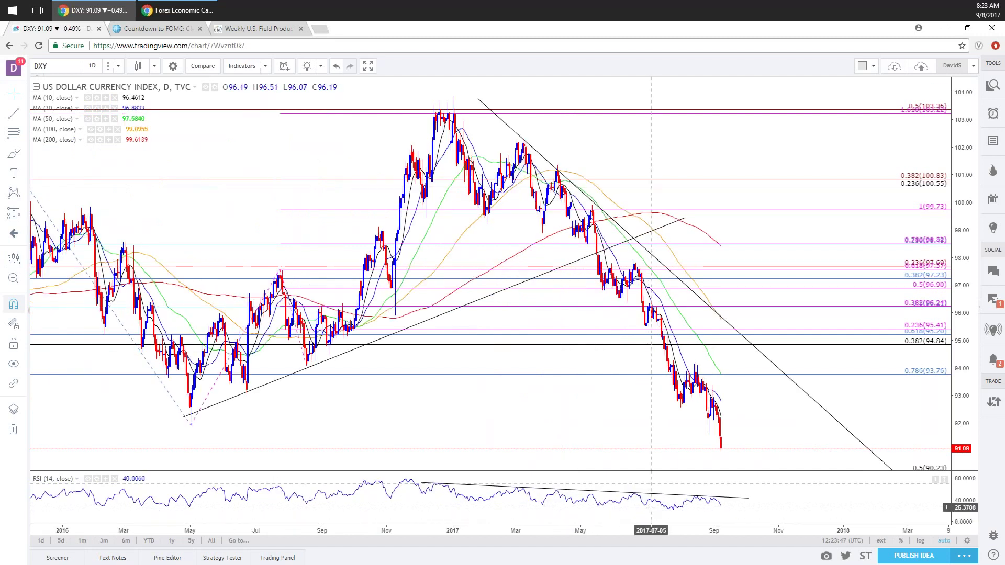
scroll(651, 507, "down", 1)
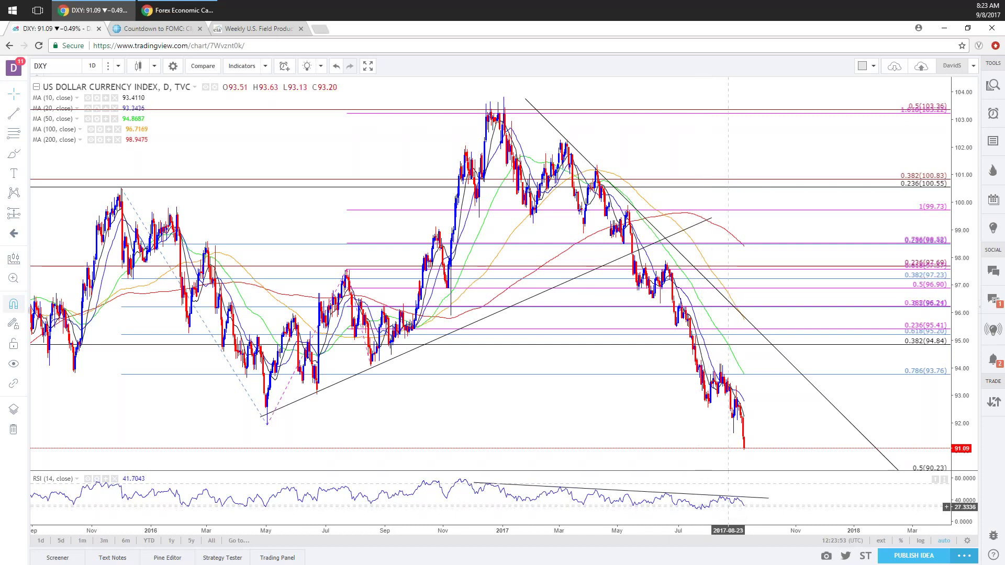
scroll(730, 506, "down", 2)
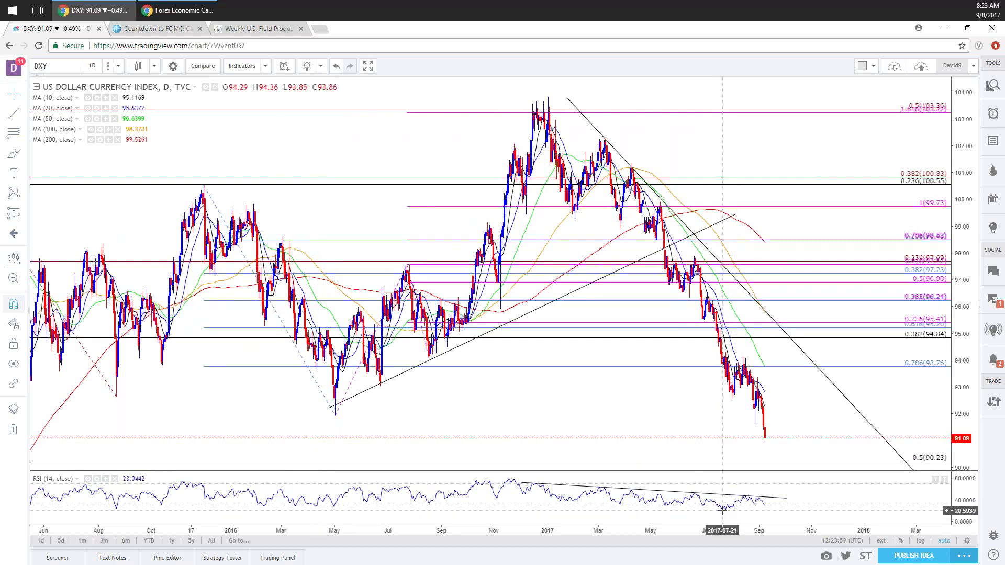
scroll(723, 510, "down", 5)
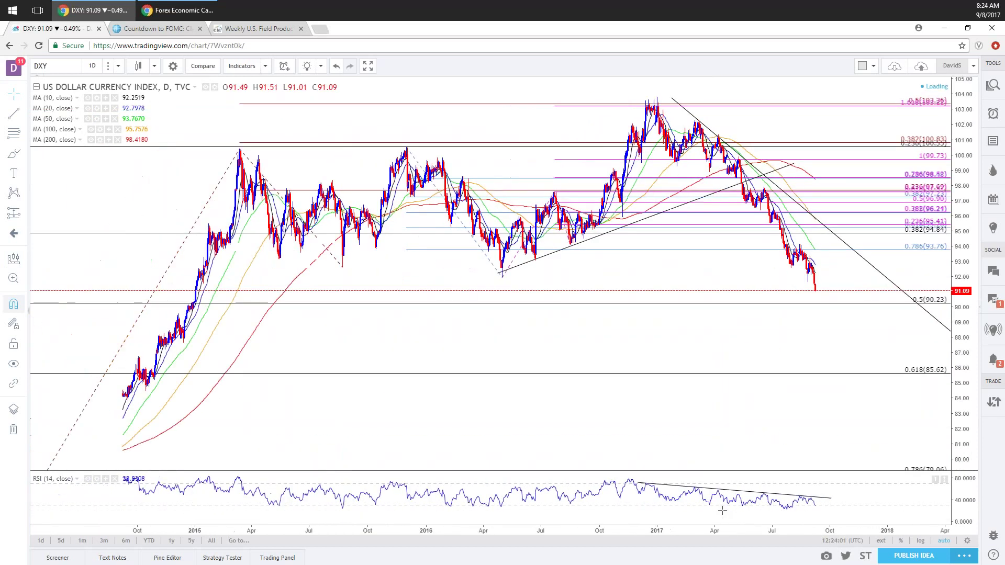
scroll(187, 513, "down", 5)
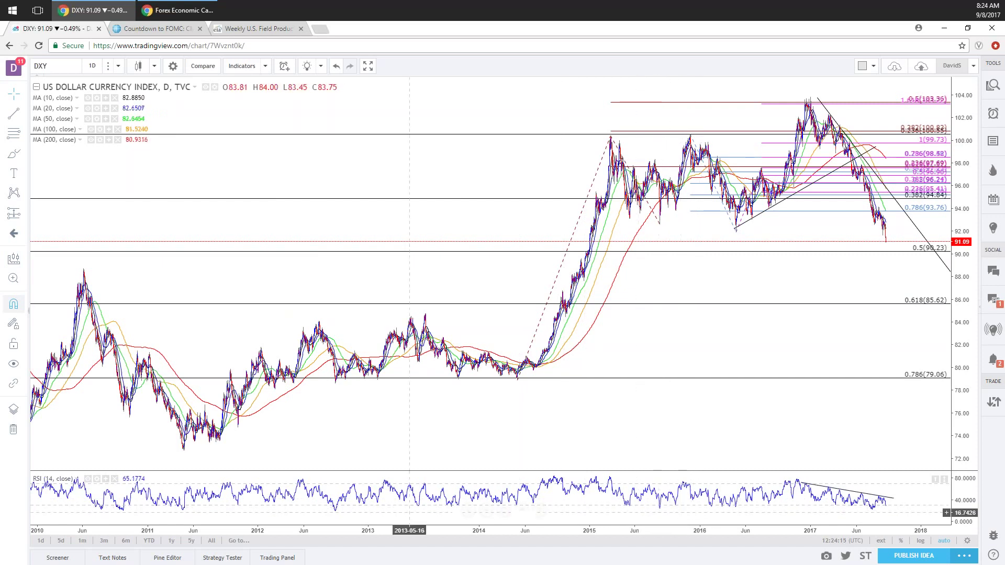
left_click(883, 498)
scroll(883, 498, "up", 10)
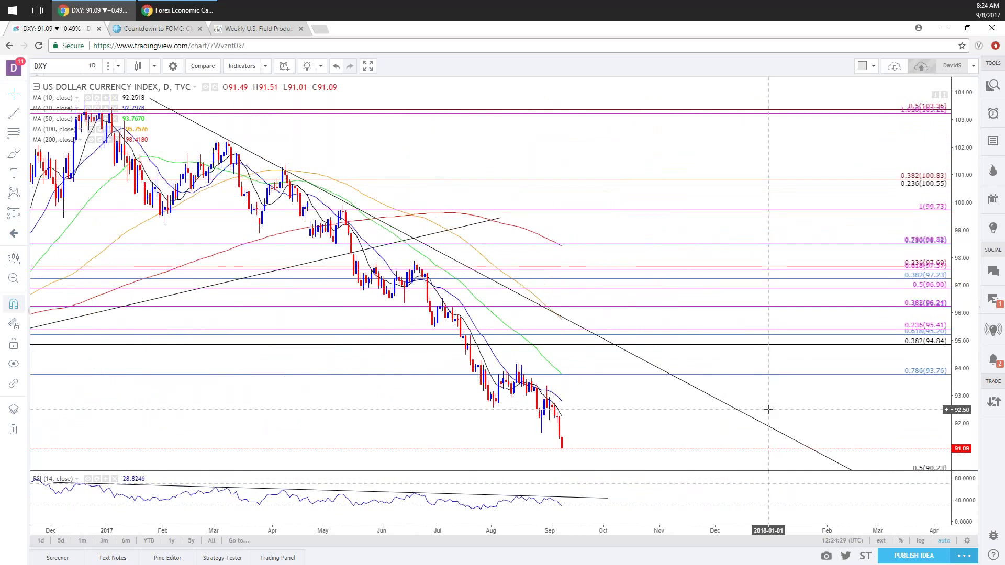
Step: Load the XAUUSD gold chart after correcting the mistyped XAUSD symbol entry
type("XAUSD")
key("Return")
type("XAU")
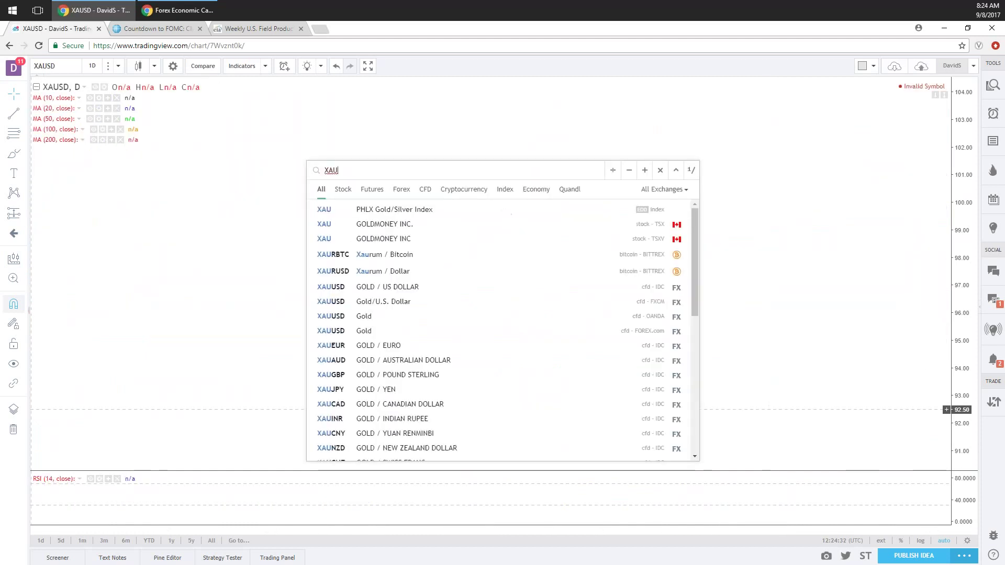
key("Escape")
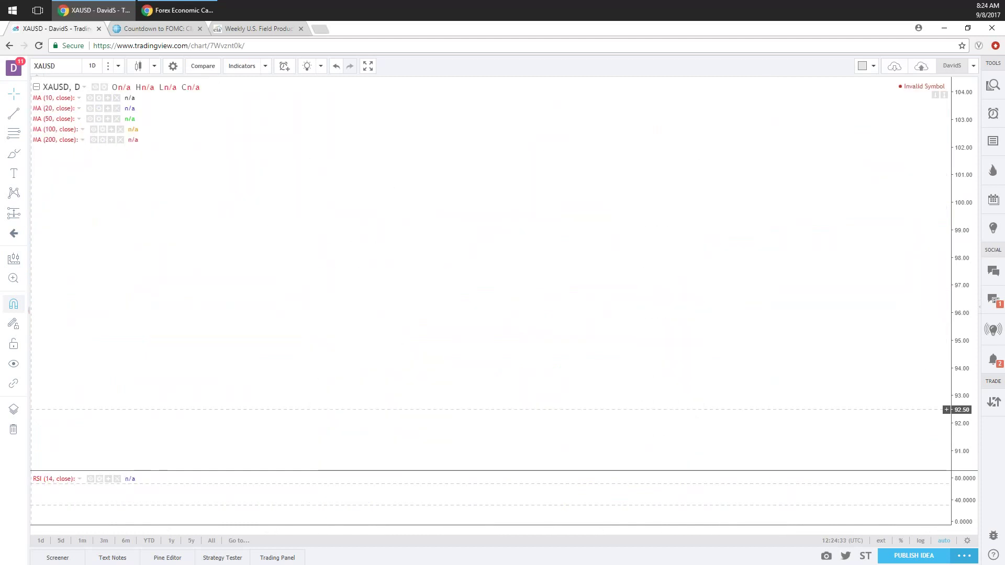
type("XAUUSD")
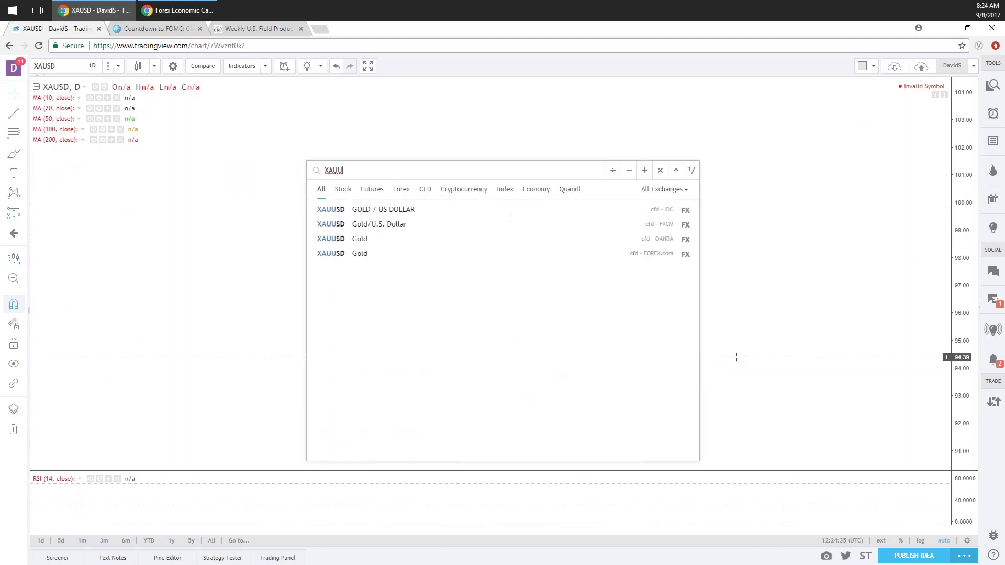
key("Return")
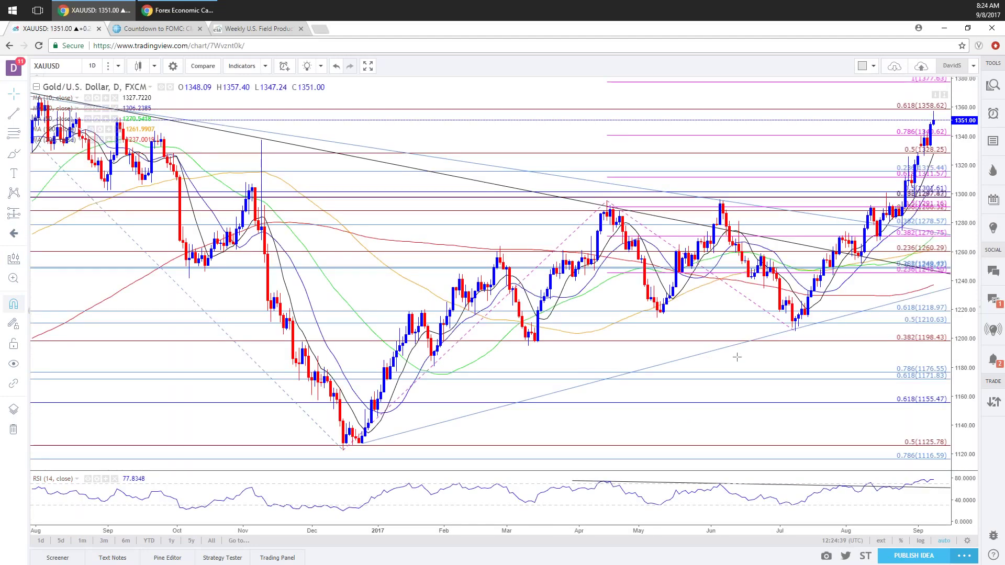
Step: Shift the gold chart left and zoom out to review its price history back to 2006
left_click_drag(837, 436, 687, 437)
scroll(687, 437, "down", 8)
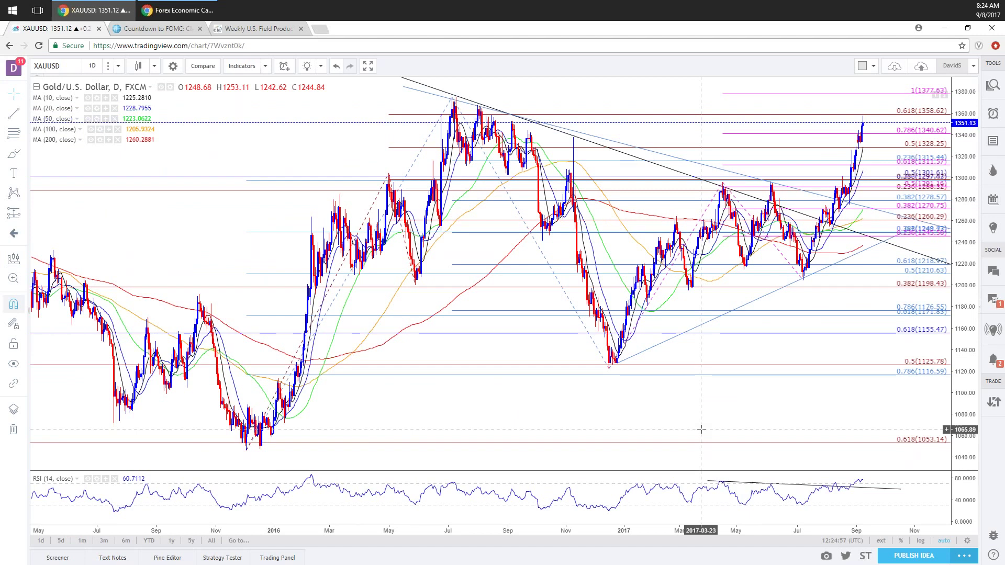
left_click(449, 98)
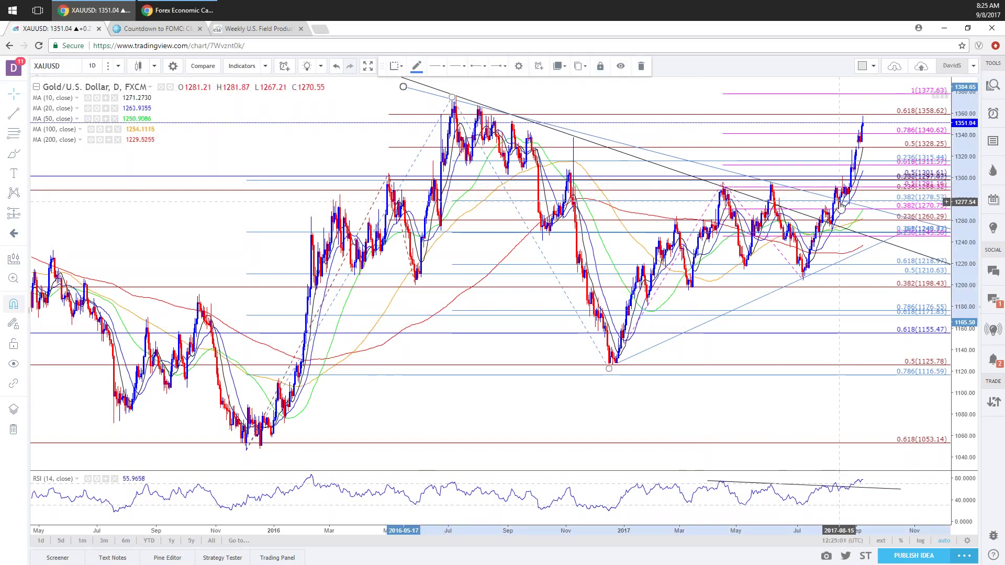
scroll(840, 201, "down", 3)
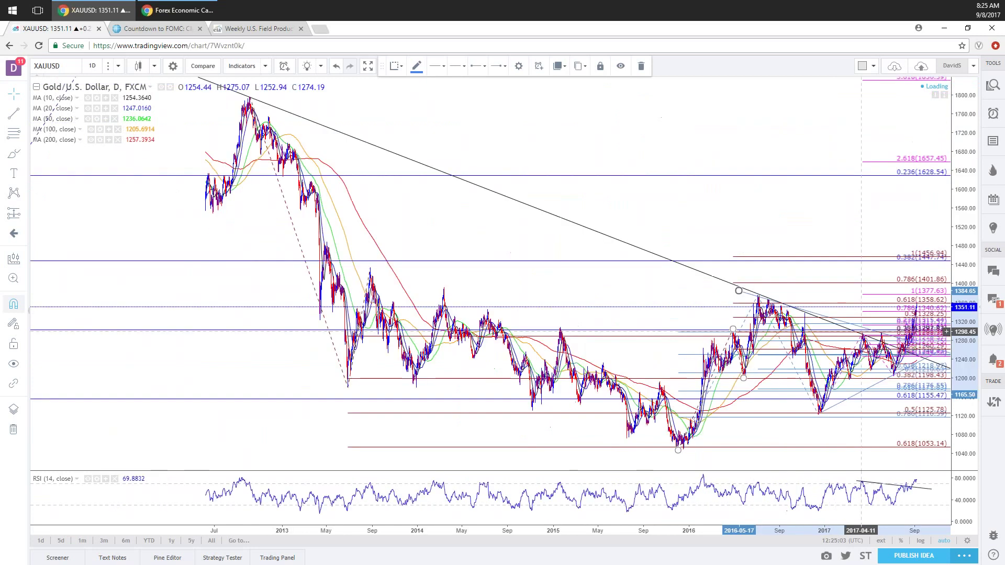
scroll(400, 105, "down", 3)
scroll(420, 102, "down", 2)
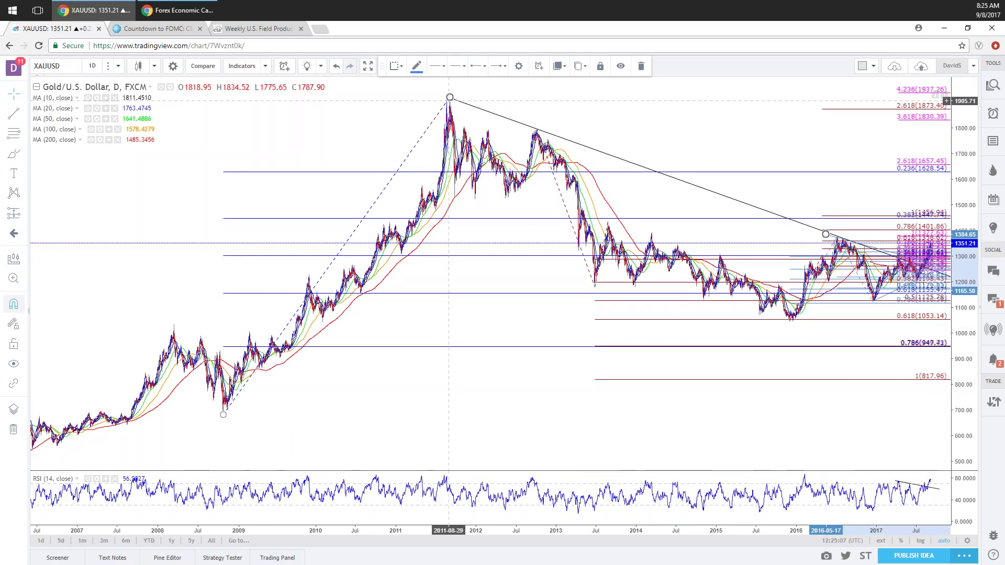
Step: Zoom back in to show gold from November 2015 to November 2017
scroll(883, 417, "up", 2)
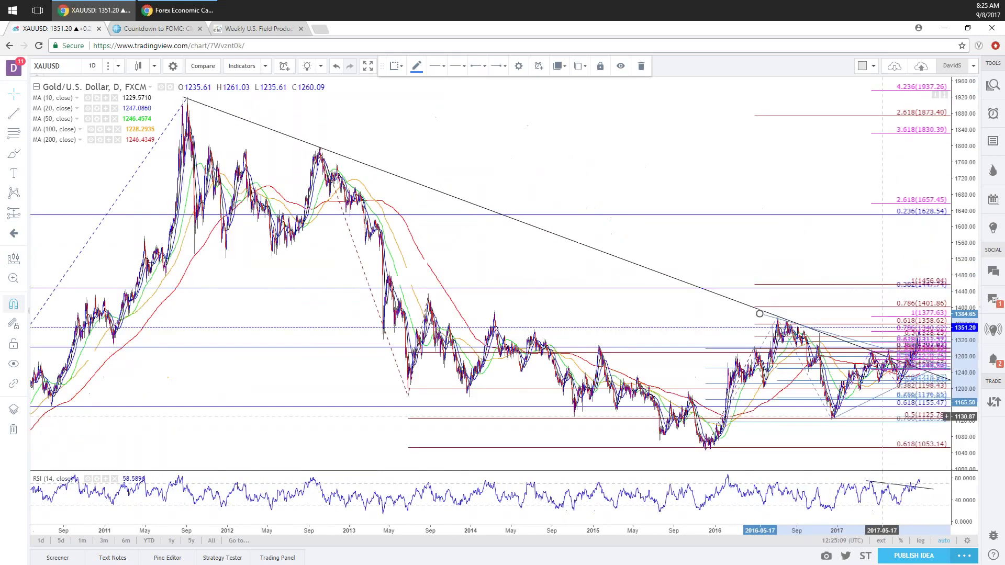
scroll(883, 417, "up", 3)
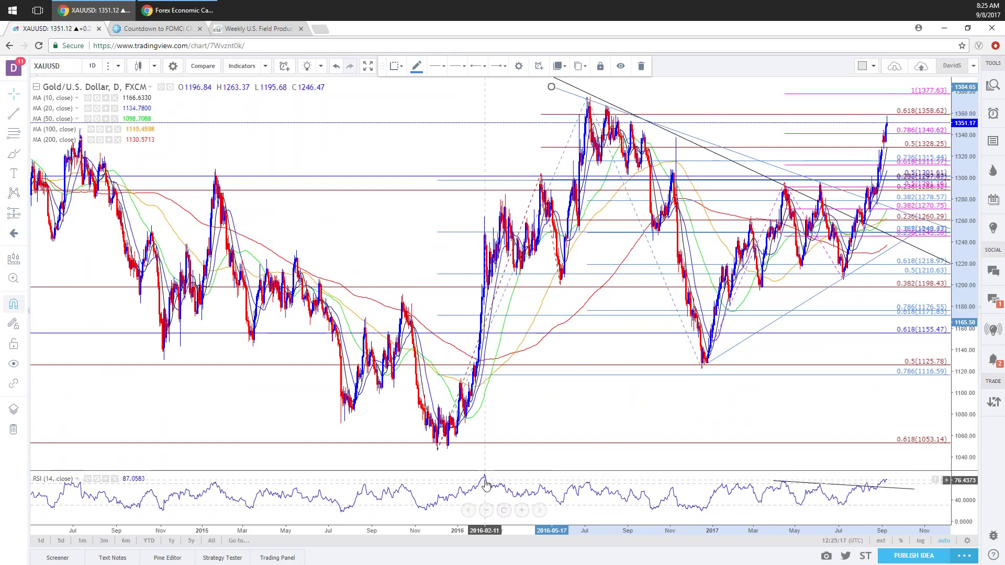
scroll(486, 484, "up", 3)
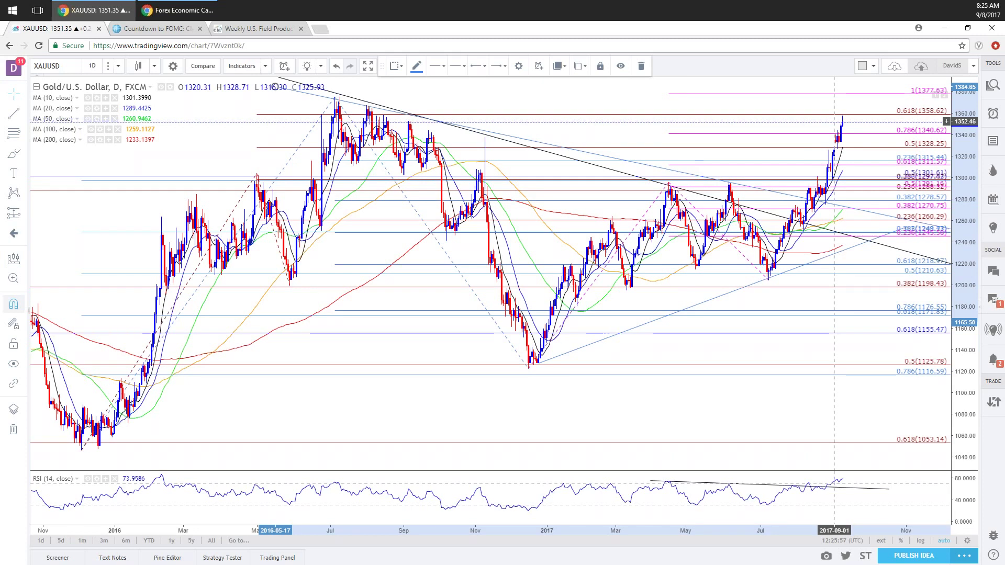
Step: Load the GBPUSD daily chart and zoom in on the period since mid-2016
type("GBPUSD")
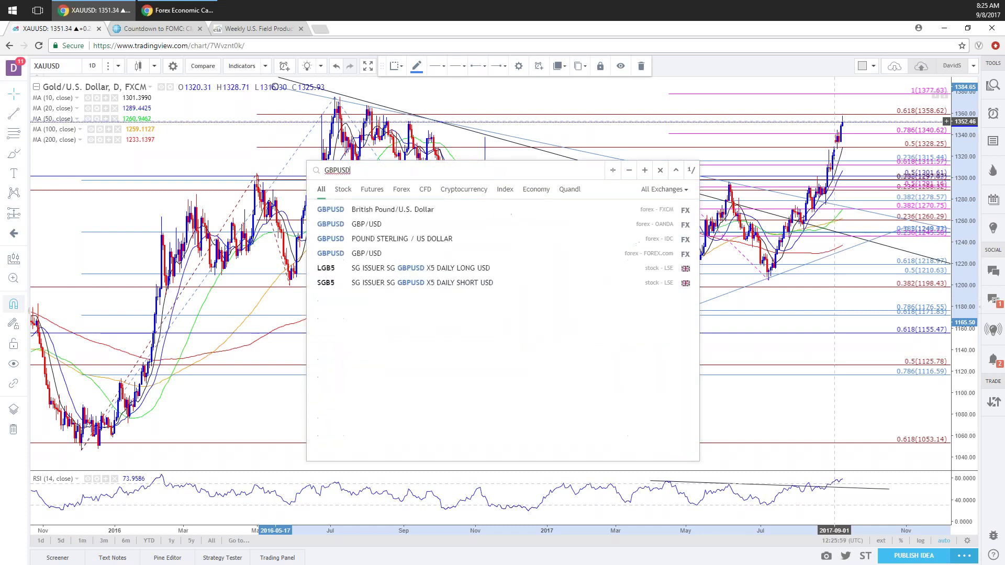
key("Return")
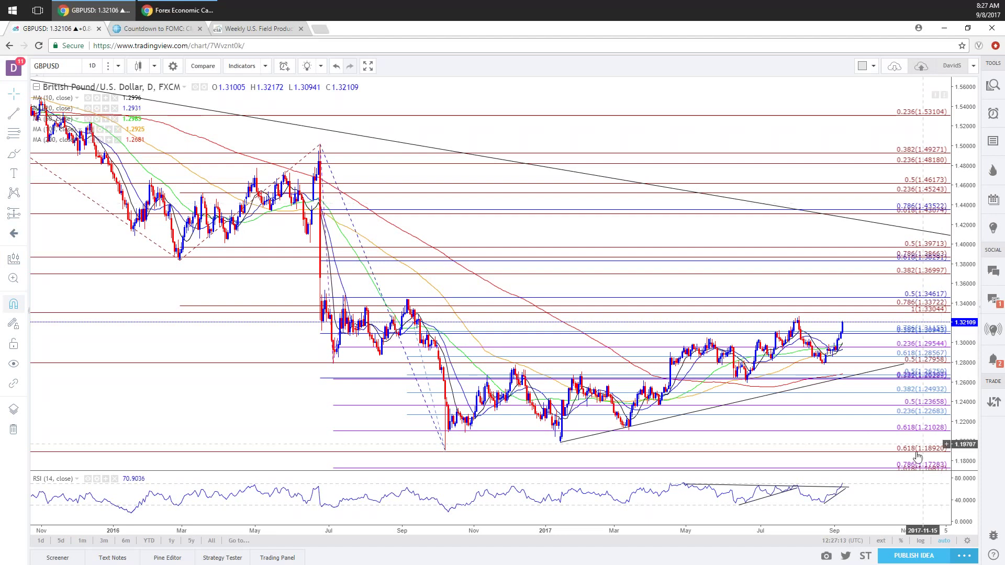
scroll(813, 491, "up", 2)
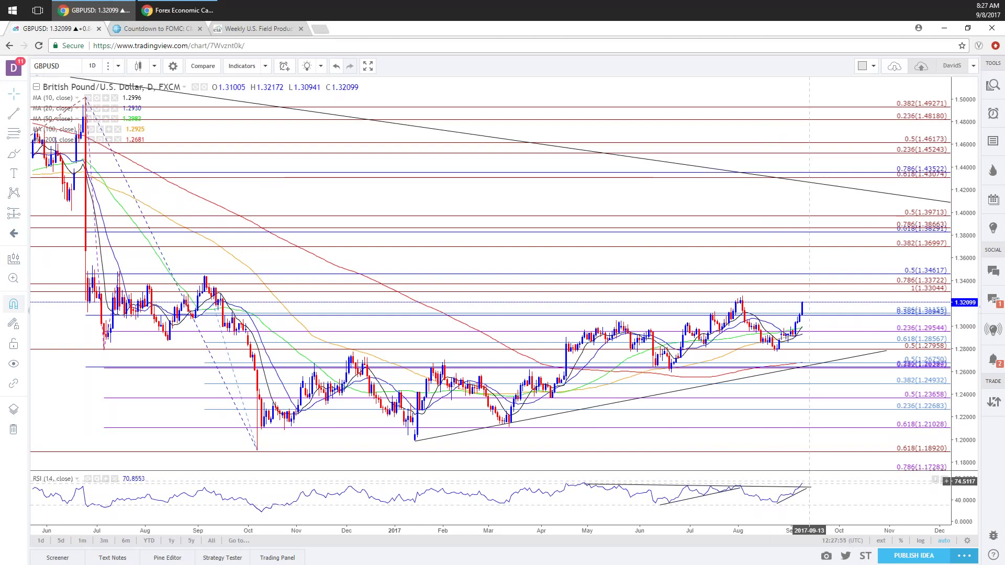
Step: Review the USDJPY daily chart, then switch to the US10Y 10-year yield chart
type("usdjpy")
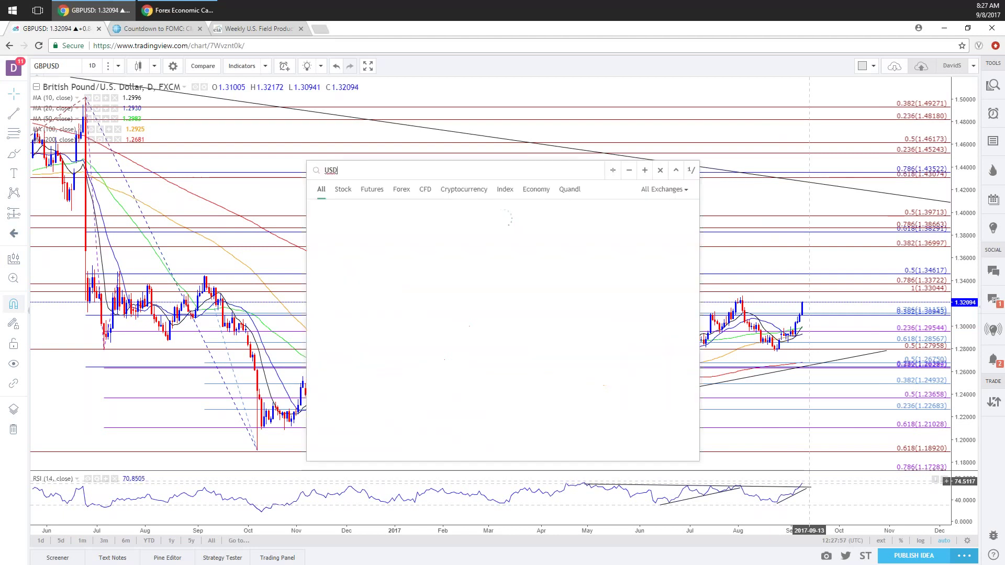
key("Return")
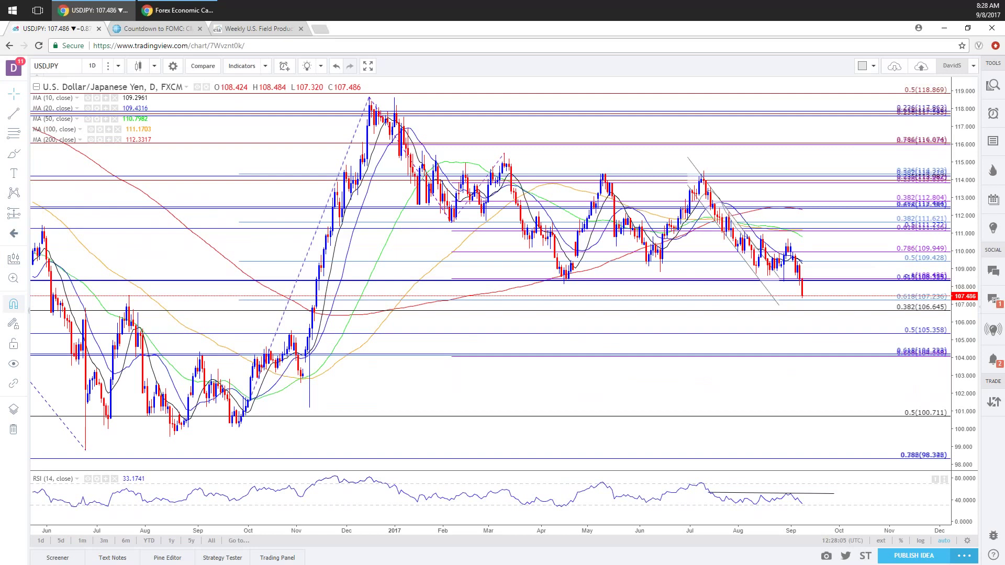
type("USD")
key("BackSpace")
type("10")
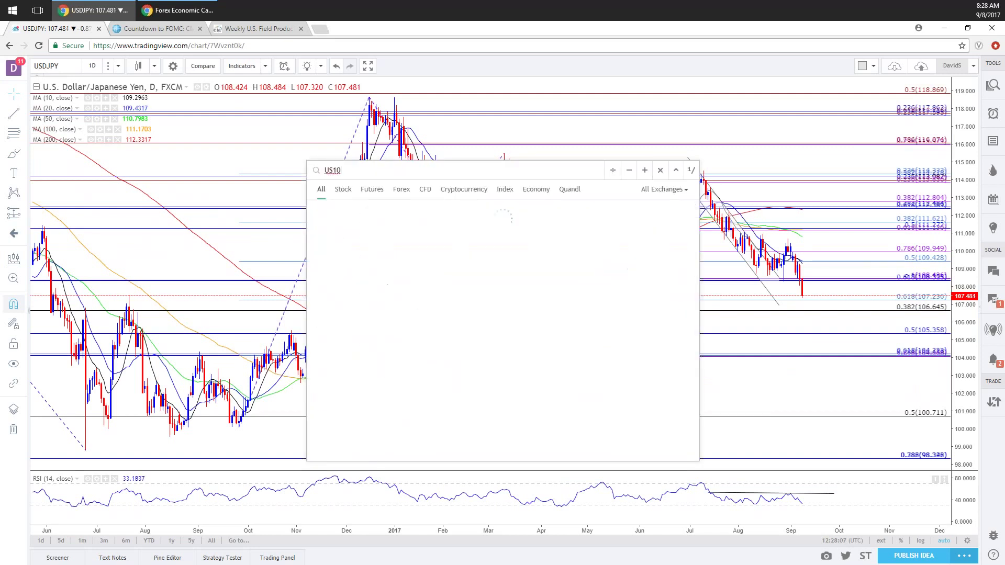
type("Y")
key("Return")
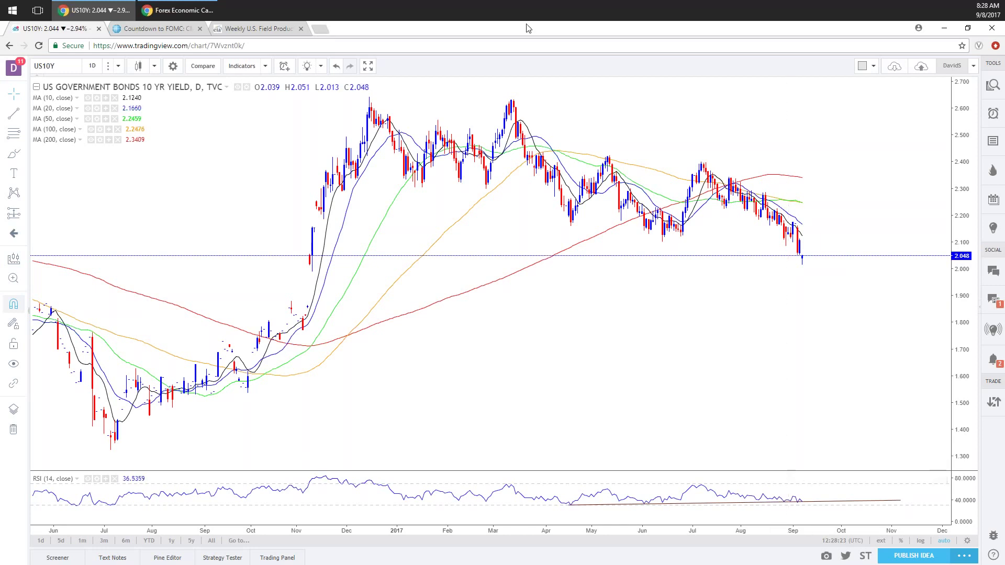
Step: Check refreshed FedWatch rate probabilities for the 13 Jun 2018 meeting, then return to US10Y
left_click(146, 29)
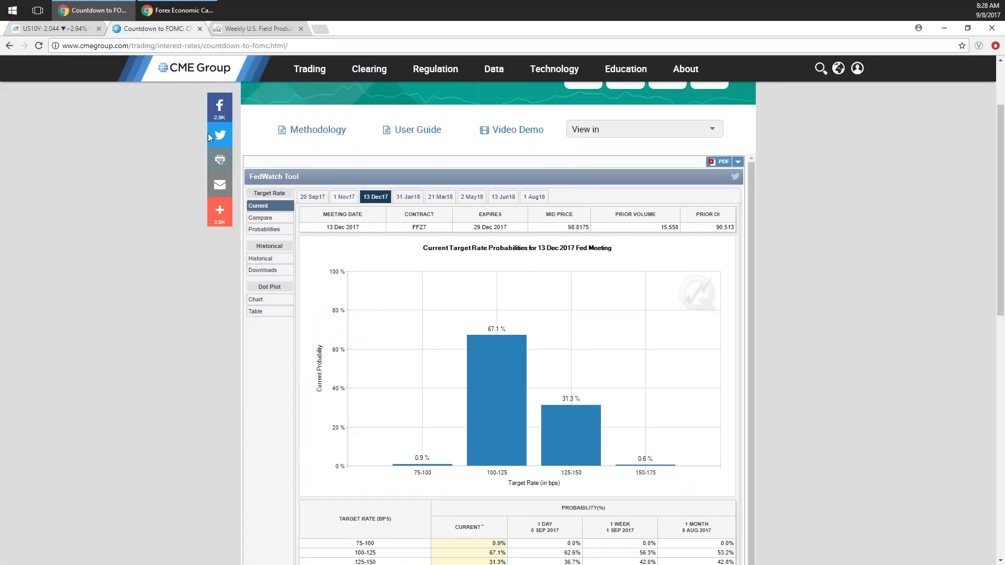
left_click(39, 46)
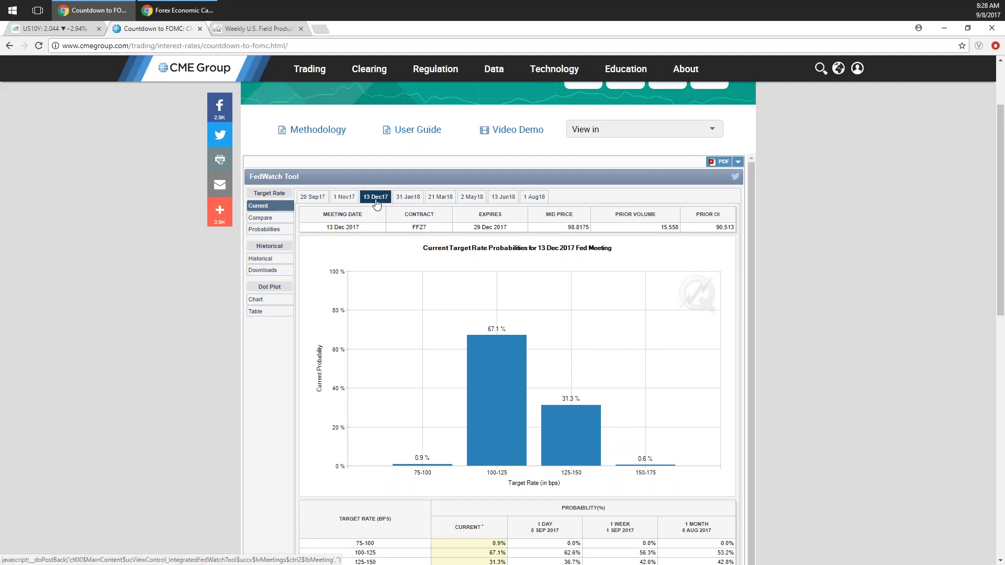
left_click(511, 203)
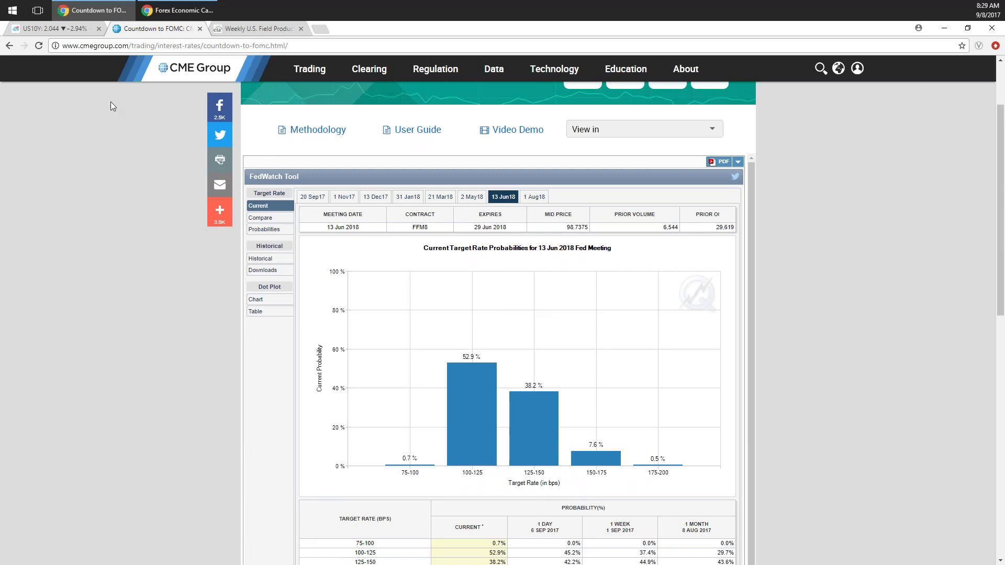
left_click(67, 30)
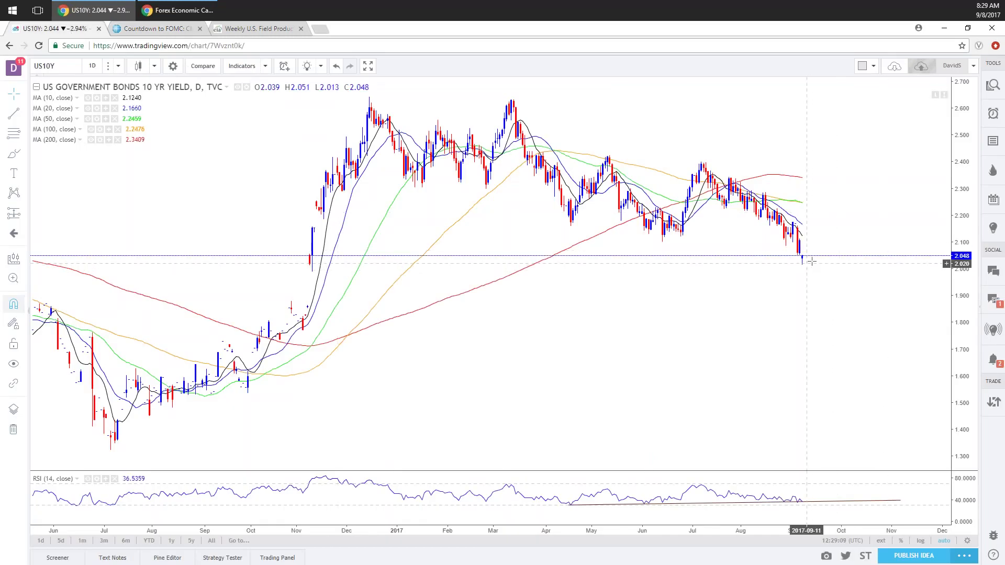
Step: Switch the chart to EURUSD
type("DY")
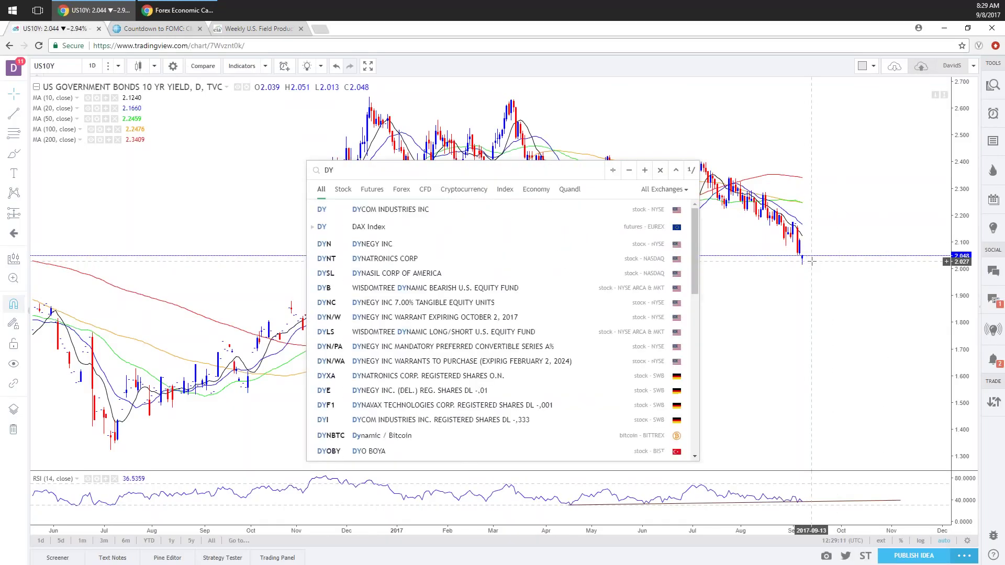
key("BackSpace")
type("EURUSD")
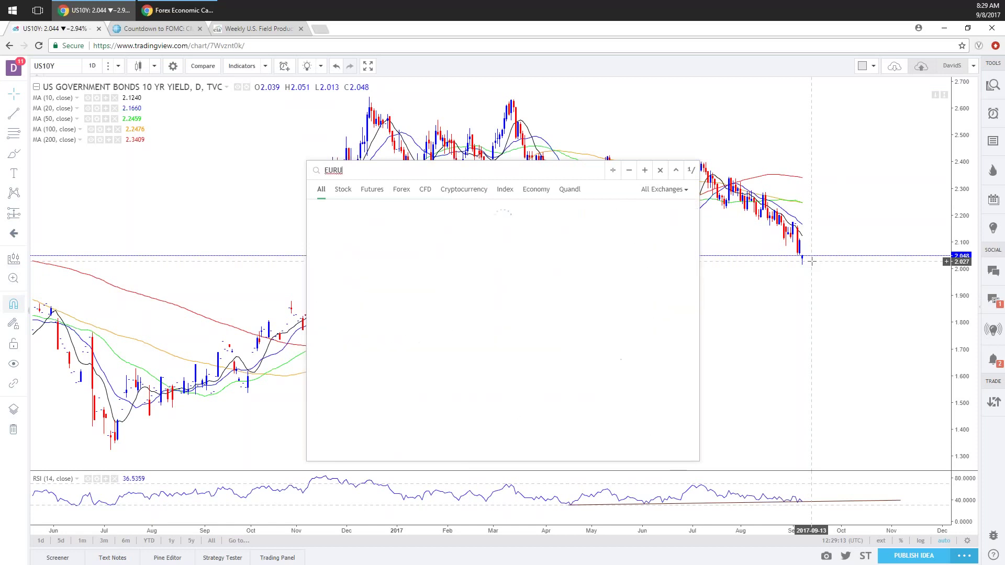
key("Return")
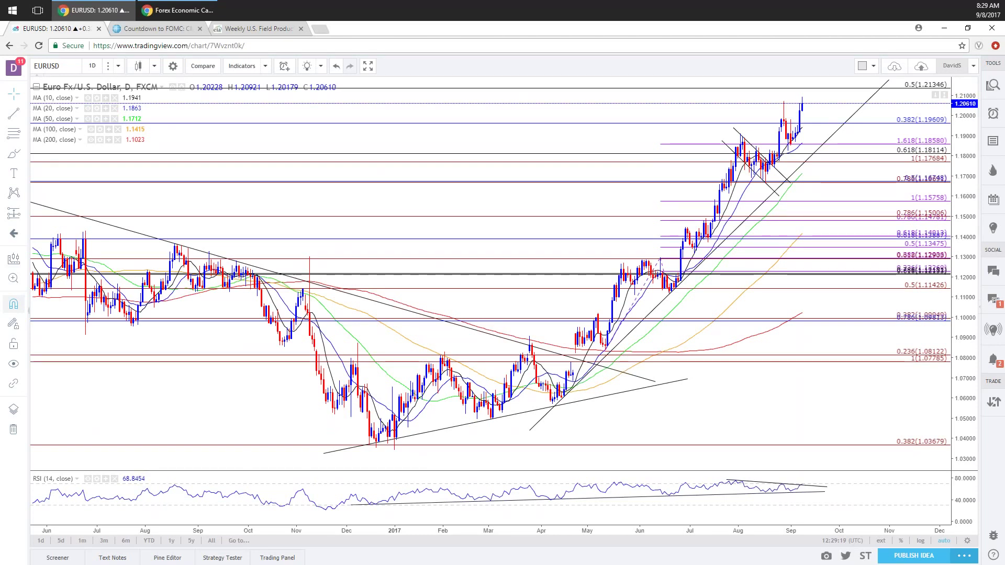
Step: Show USDCAD on 5-minute bars with a compressed price scale revealing the 0.5 and 0.618 levels
type("USDCAD")
key("Return")
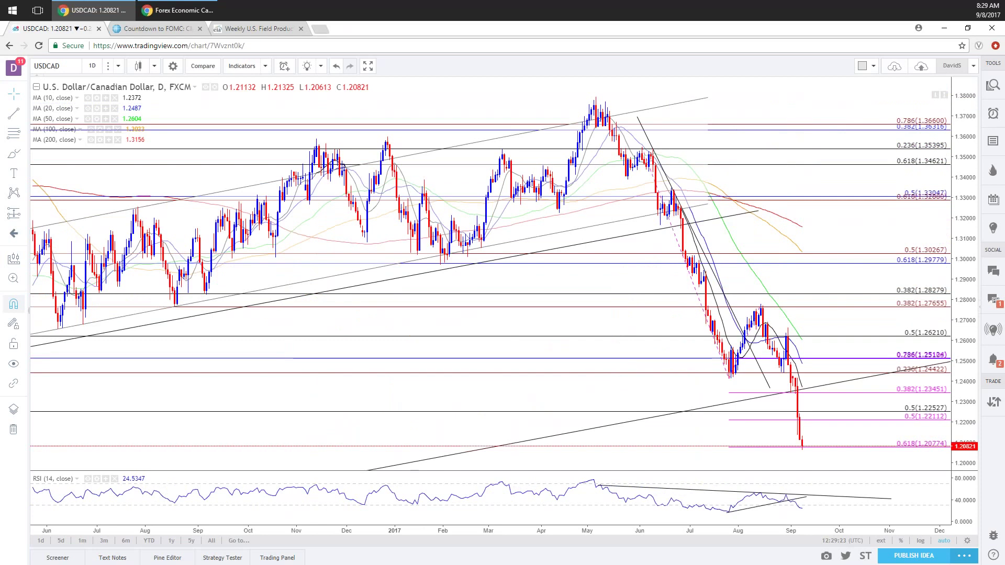
type("5")
key("Return")
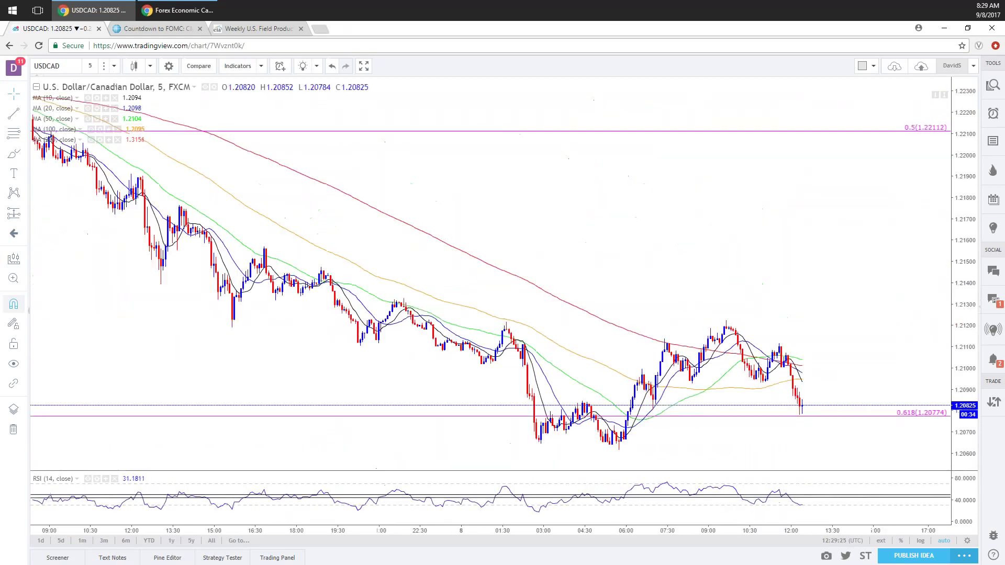
left_click_drag(911, 141, 791, 274)
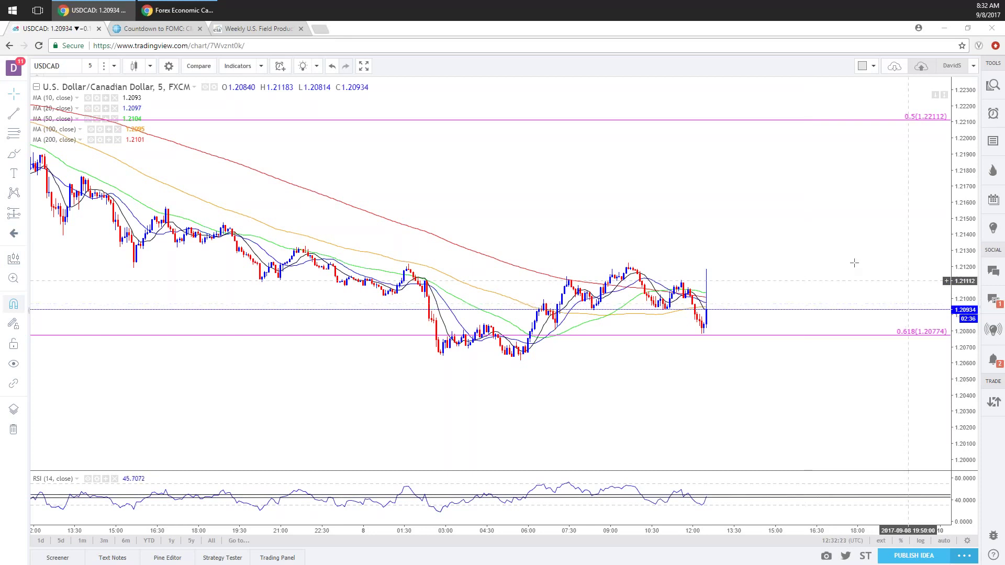
Step: Set USDCAD to 1D bars, compress the price scale, and zoom out to early 2015
type("1D")
key("Return")
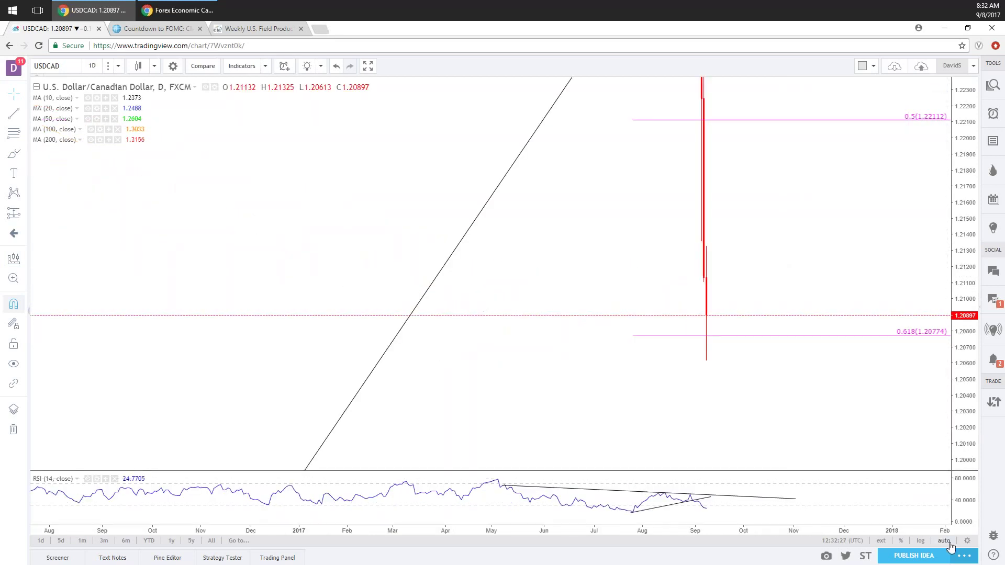
left_click_drag(965, 293, 965, 346)
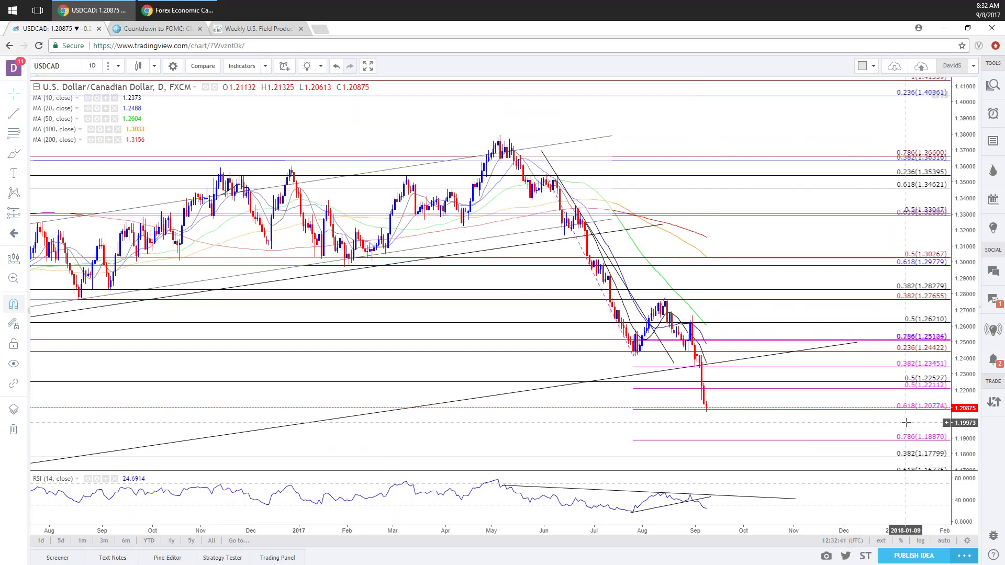
scroll(288, 426, "down", 5)
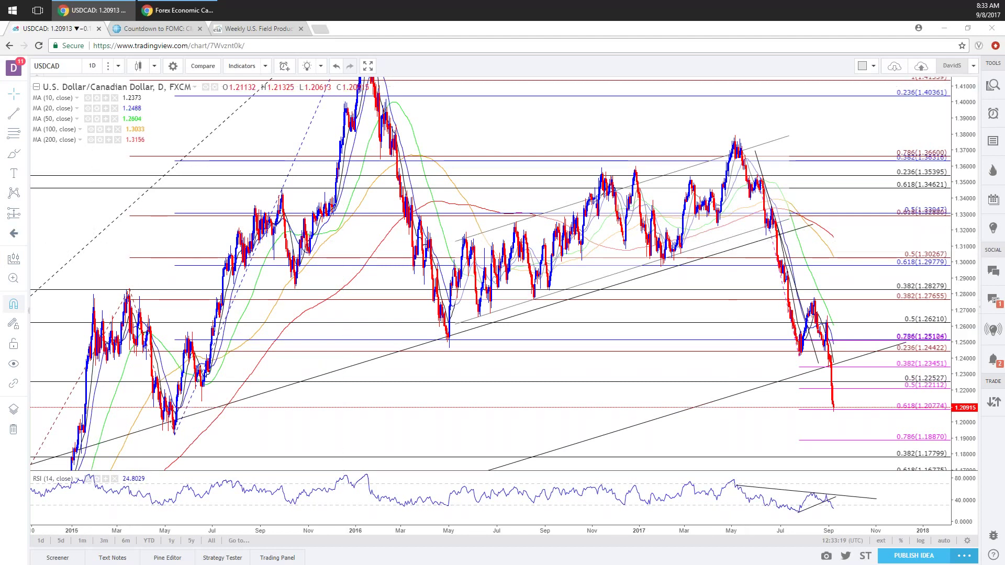
Step: Load the GBPUSD daily chart and zoom in and out across several time spans
type("usdchf")
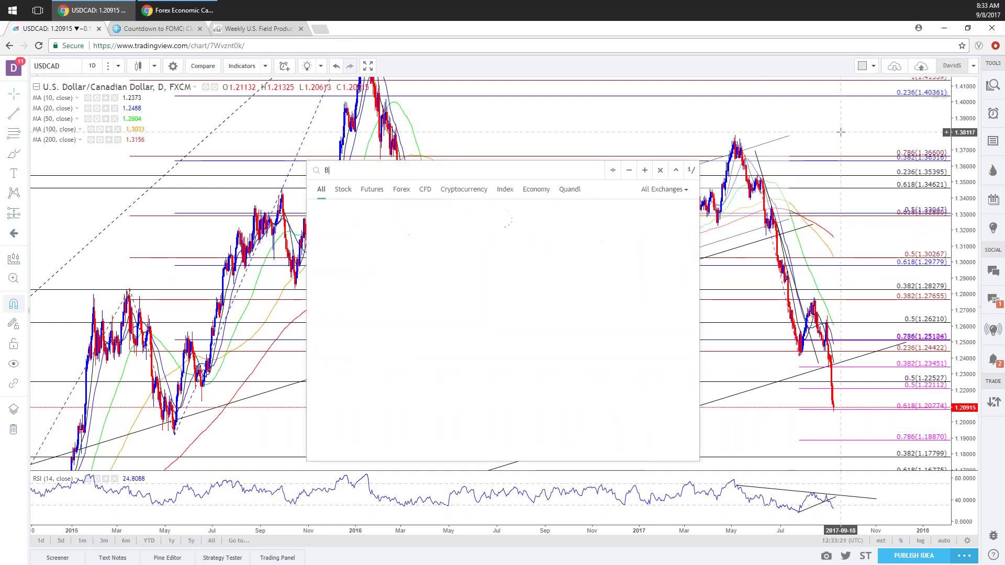
key("Return")
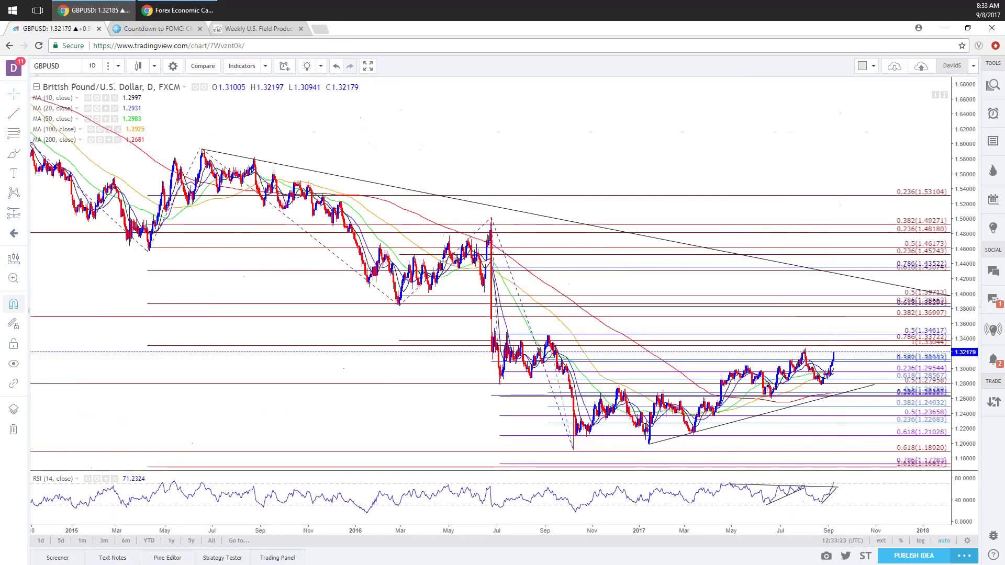
scroll(712, 285, "up", 2)
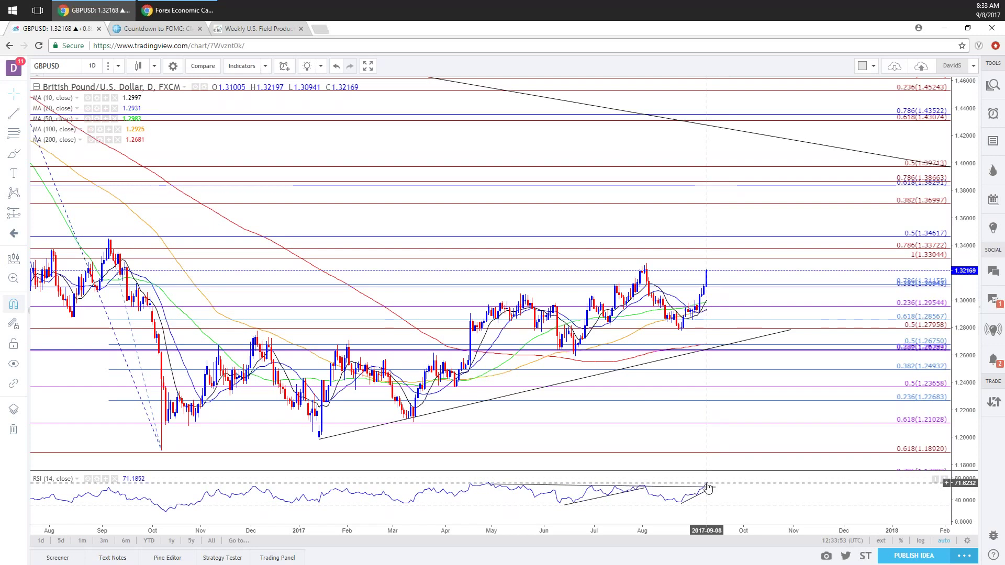
scroll(708, 487, "down", 3)
scroll(795, 493, "down", 3)
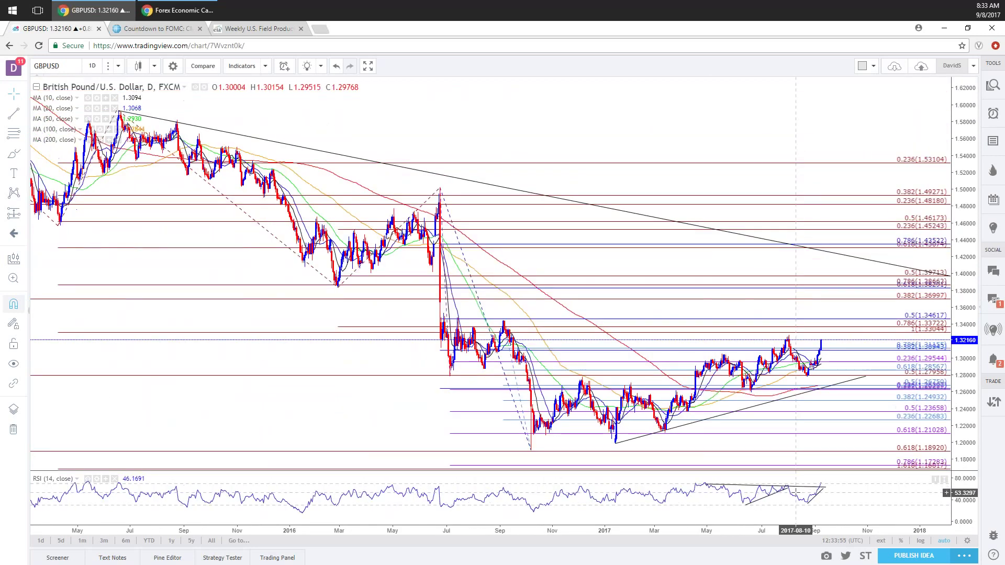
scroll(817, 491, "down", 3)
scroll(833, 489, "down", 3)
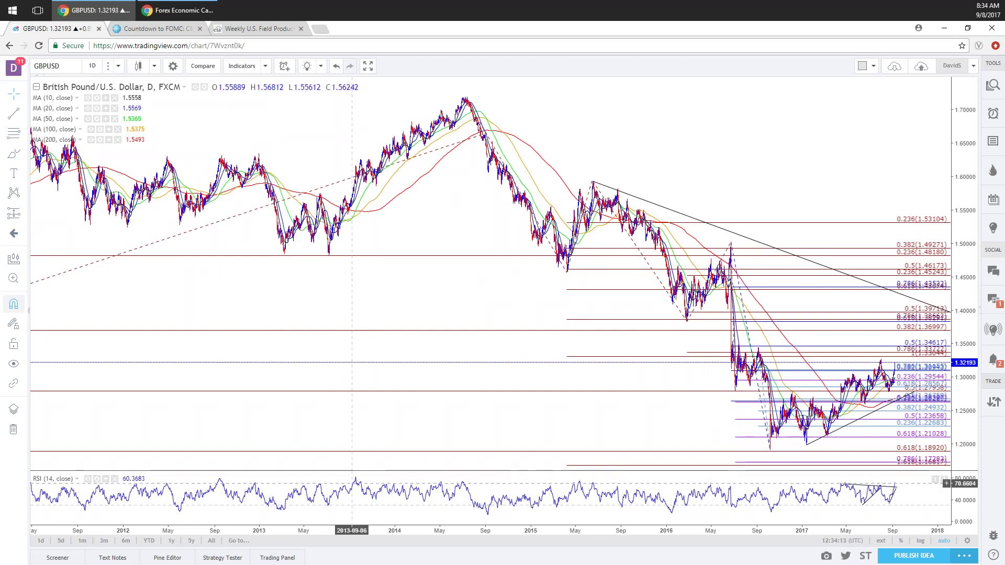
scroll(650, 335, "up", 5)
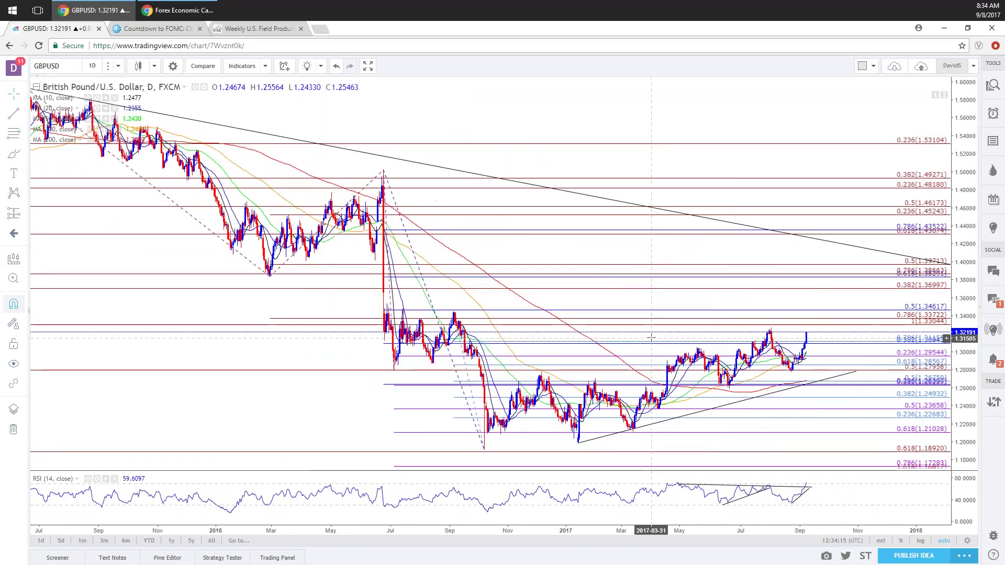
scroll(651, 337, "up", 3)
Step: Switch the chart to the DXY US Dollar Currency Index
type("US")
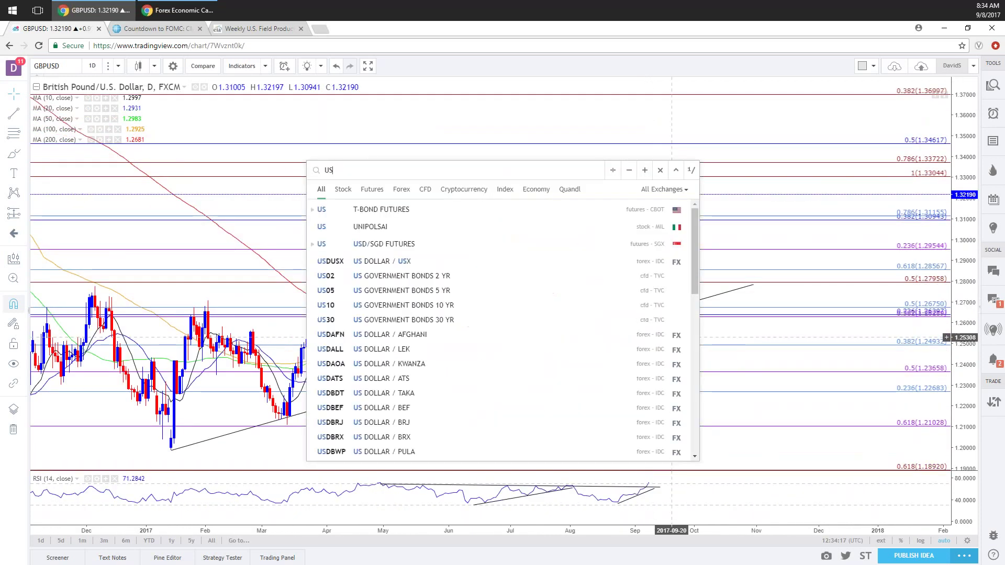
key("BackSpace")
type("DXY")
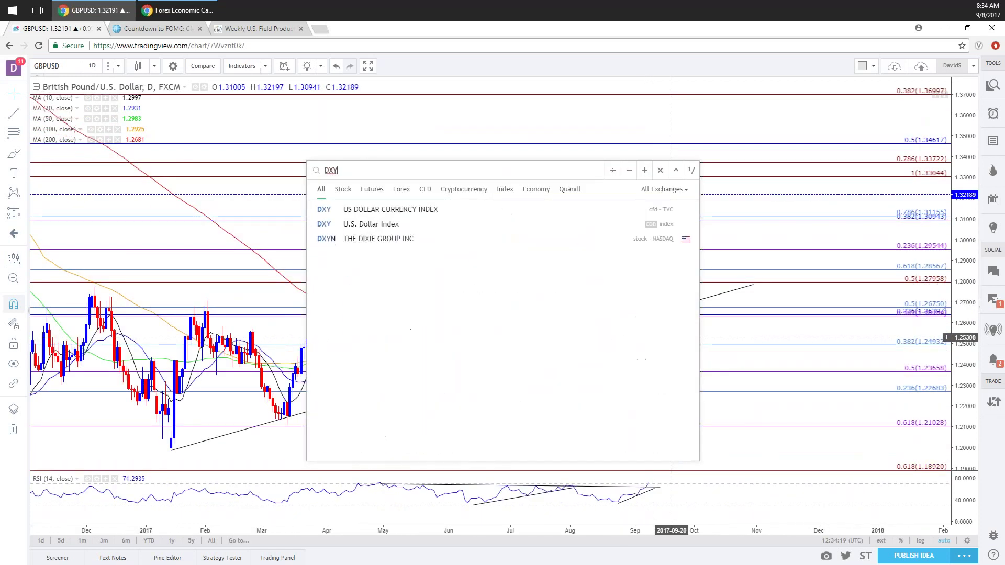
key("Return")
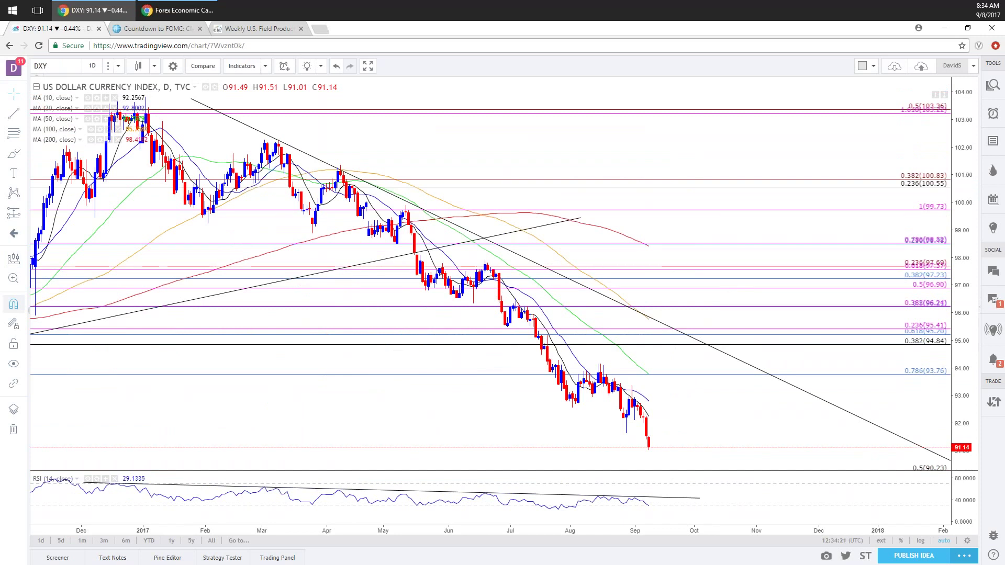
type("US10")
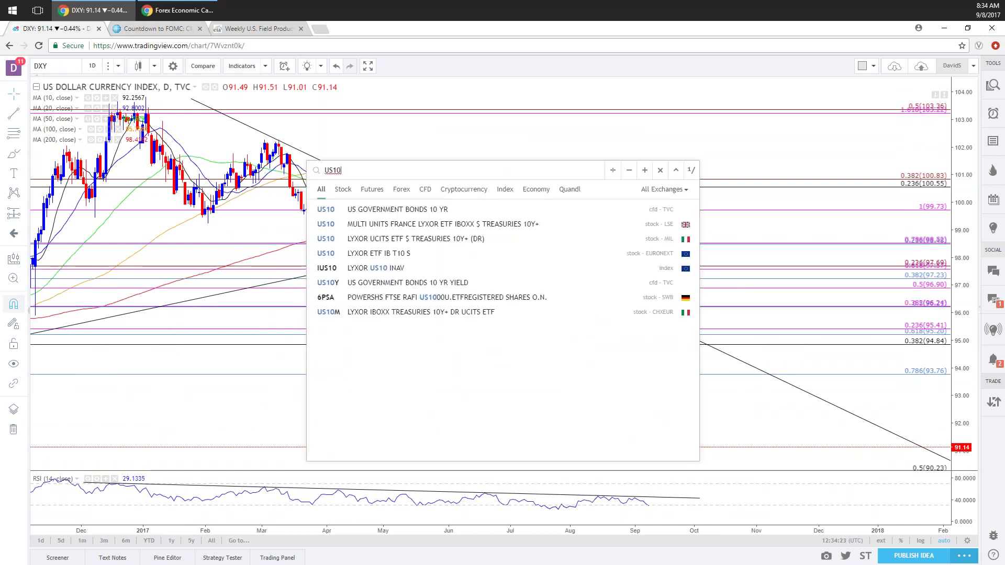
type("Y")
Step: Load the US10Y yield chart and zoom out to show it from 2016
key("Return")
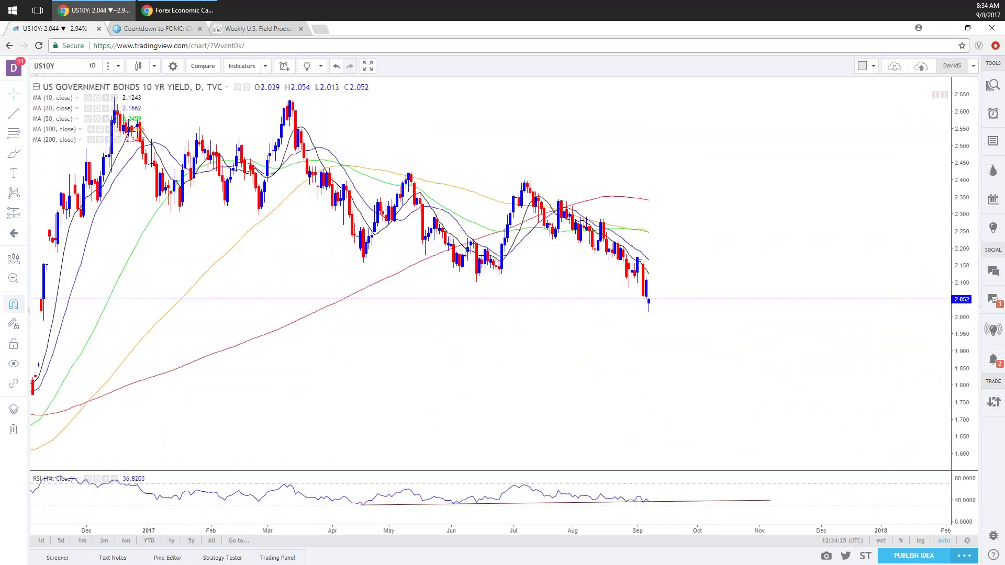
scroll(592, 207, "down", 5)
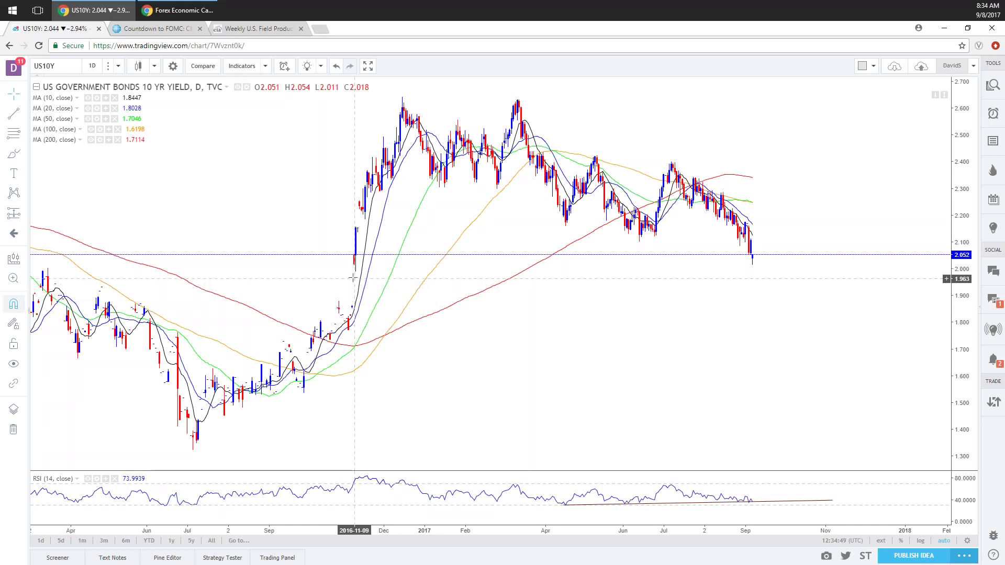
Step: Cancel the stray interval entry and reload the USDCAD daily chart
type("1")
key("Escape")
type("USDCAD")
key("Return")
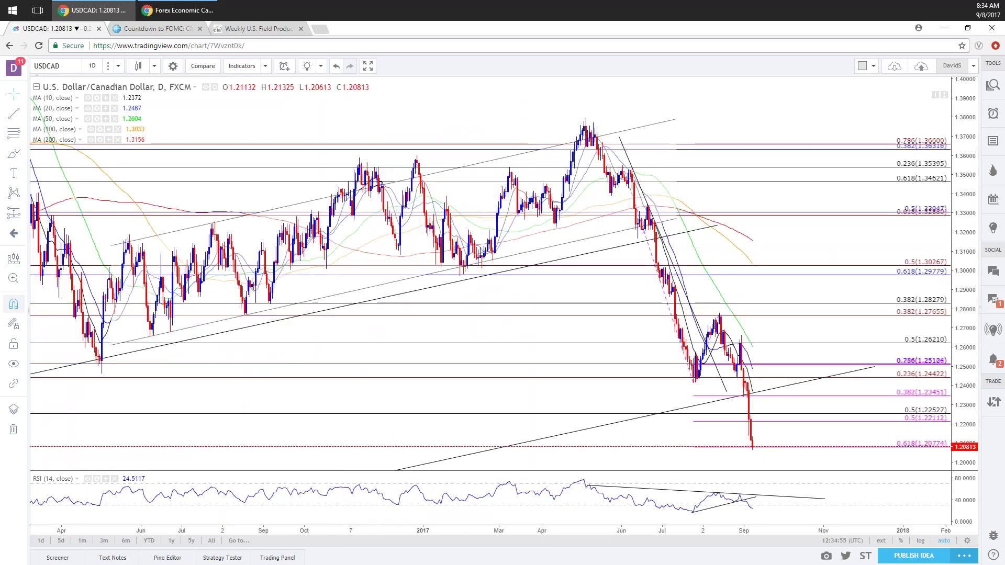